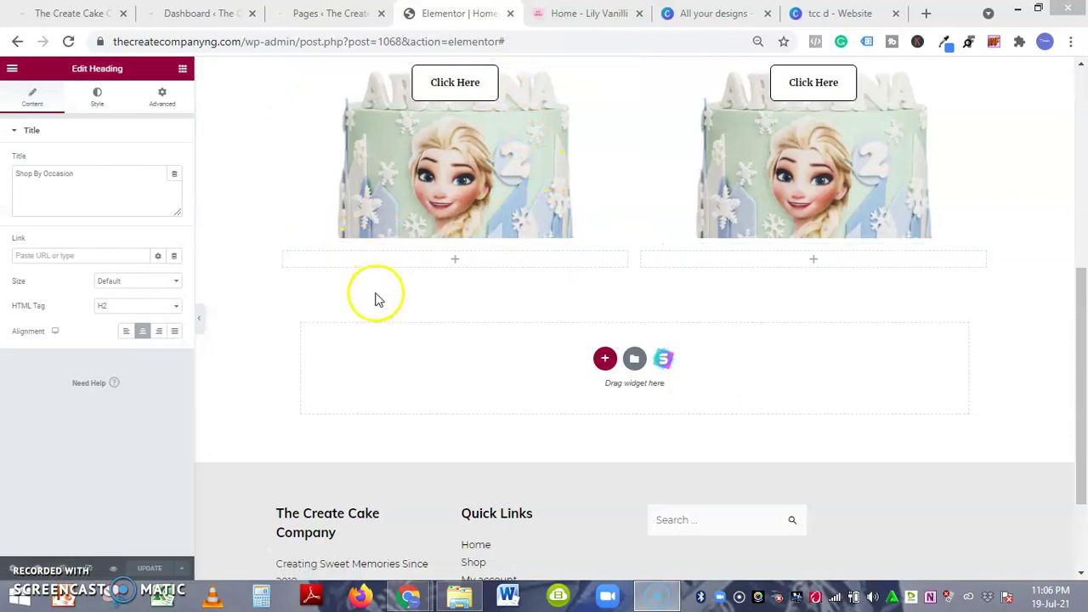
# Check the category tile grid on the Lily Vanilli site for reference and add a two-column section below the existing cake sections
pyautogui.click(589, 17)
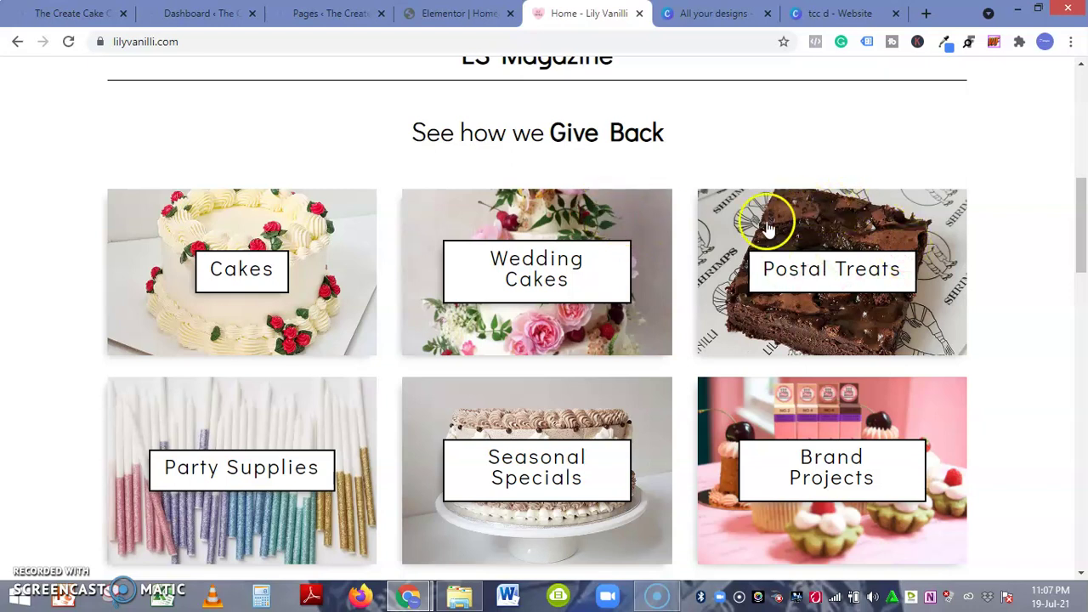
pyautogui.click(473, 14)
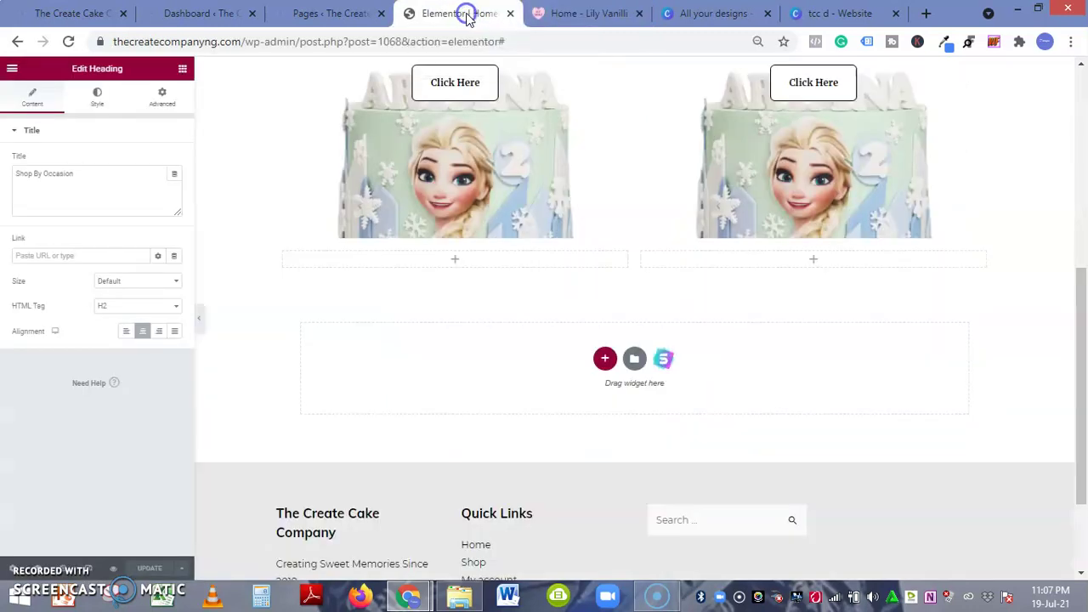
pyautogui.click(605, 360)
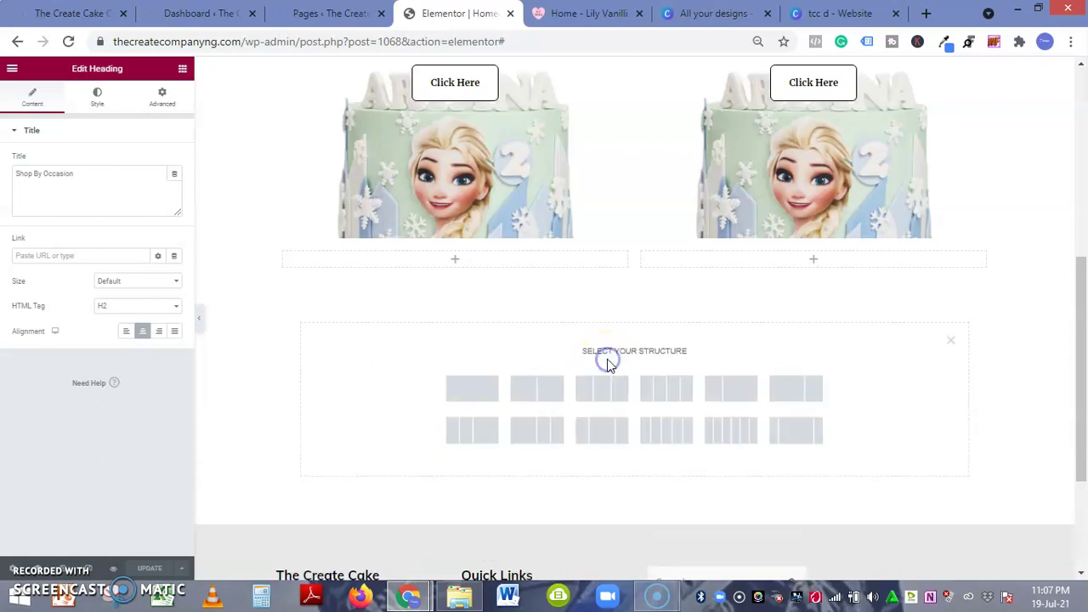
pyautogui.click(537, 391)
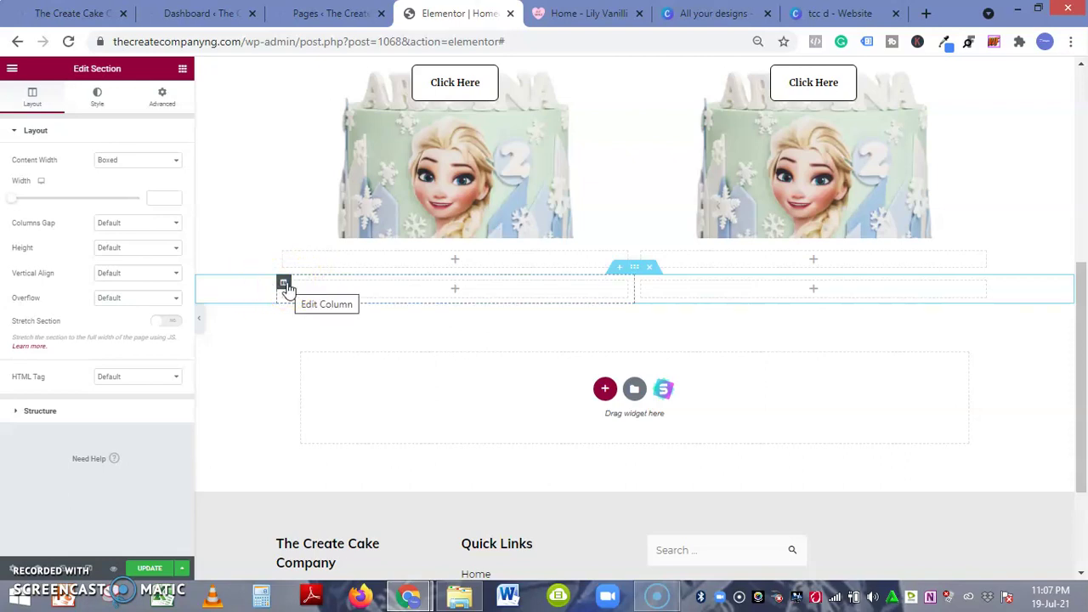
# Give the new section's left column a classic background using the Elsa cake image from the media library
pyautogui.click(286, 287)
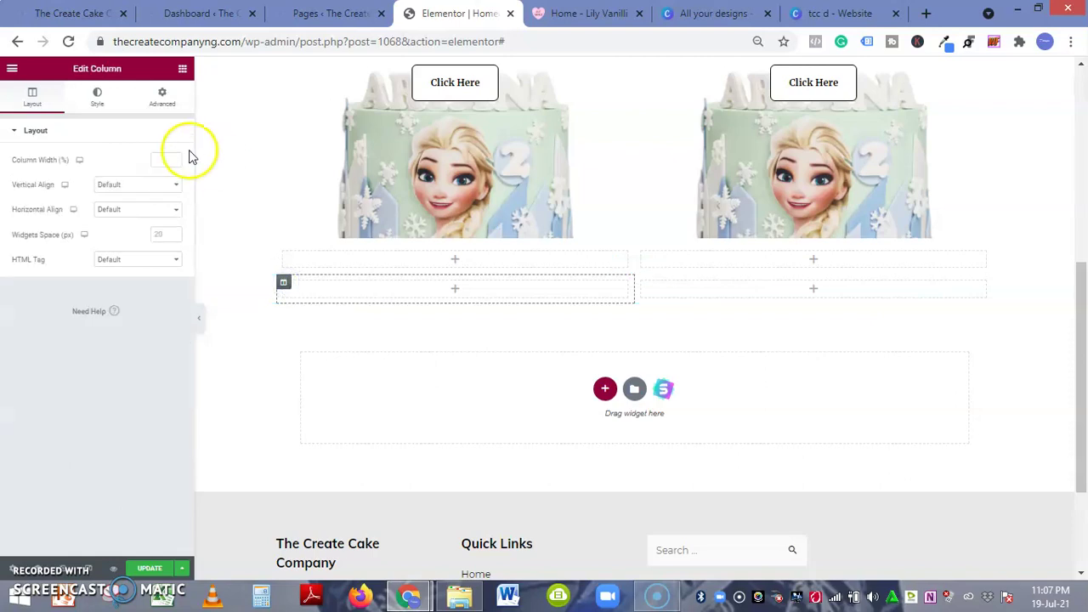
pyautogui.click(95, 97)
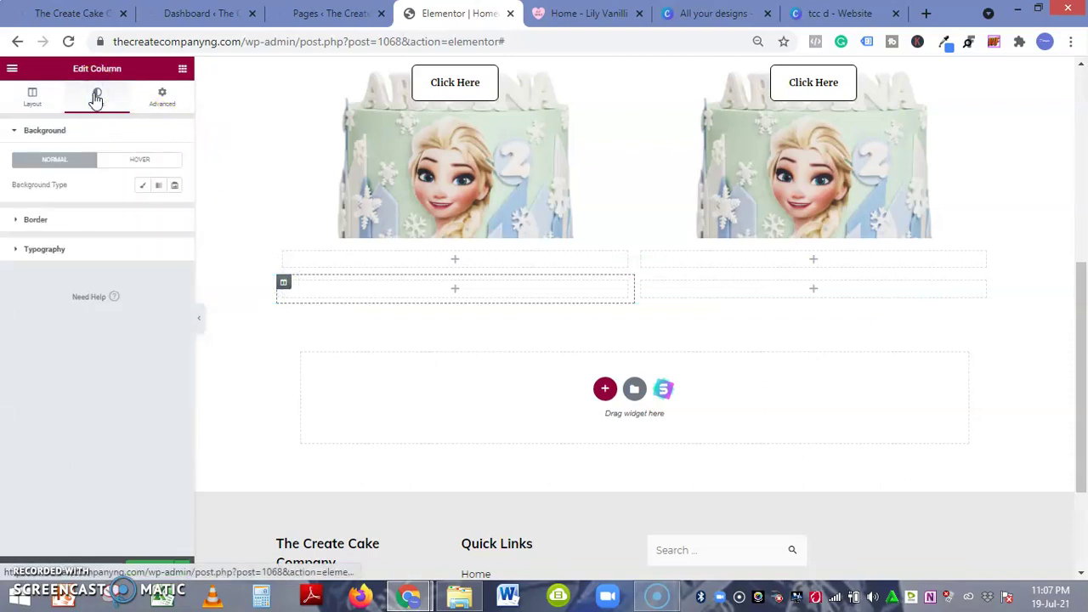
pyautogui.click(141, 187)
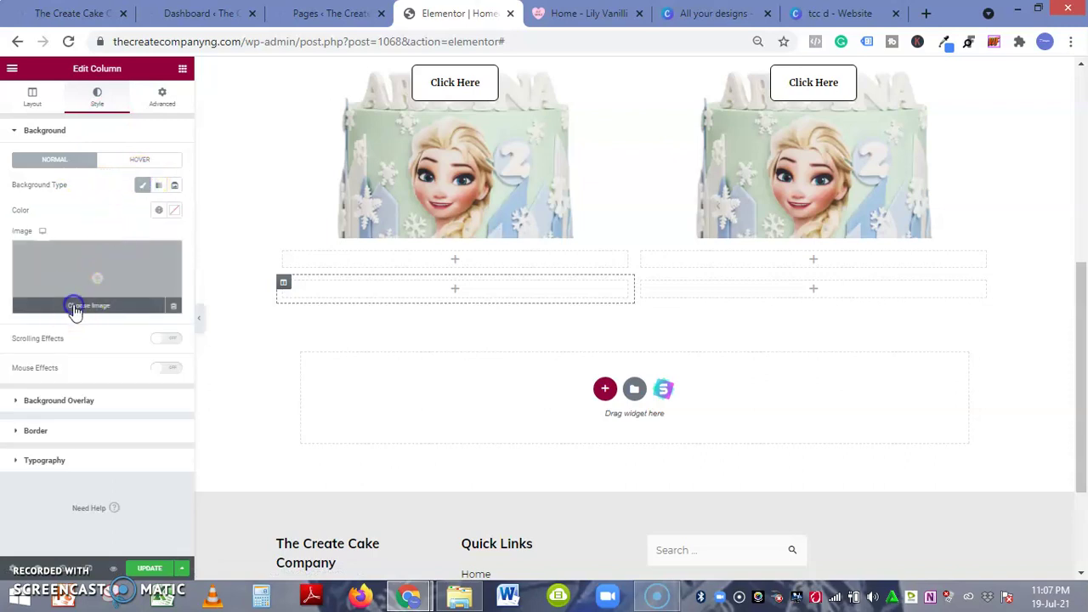
pyautogui.click(74, 308)
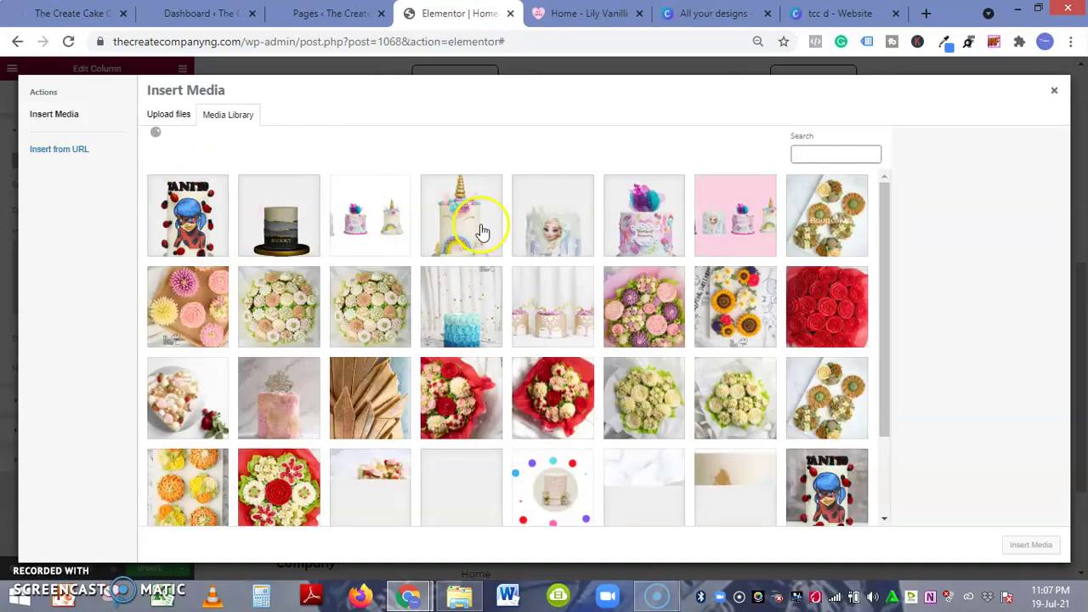
pyautogui.click(556, 236)
pyautogui.click(1031, 544)
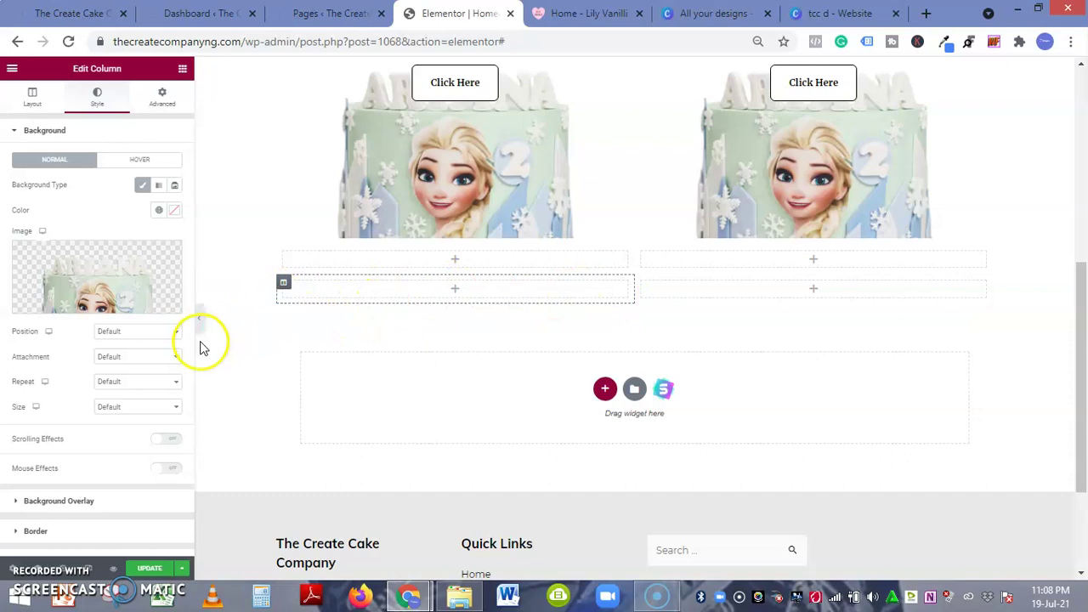
# Set the column's background image to Center Center position, No-repeat and Cover size
pyautogui.click(124, 334)
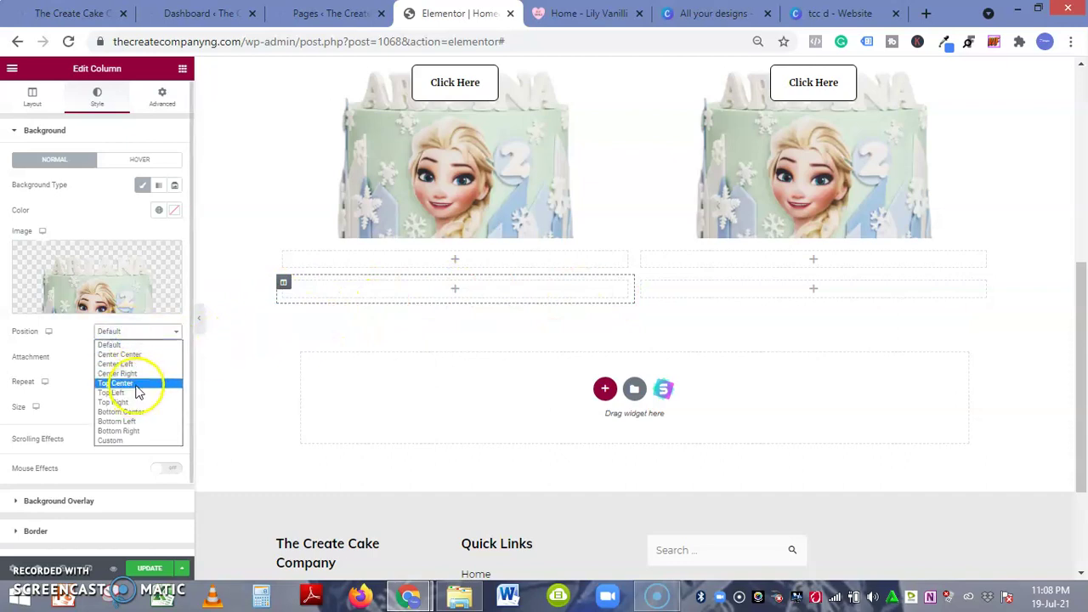
pyautogui.click(128, 354)
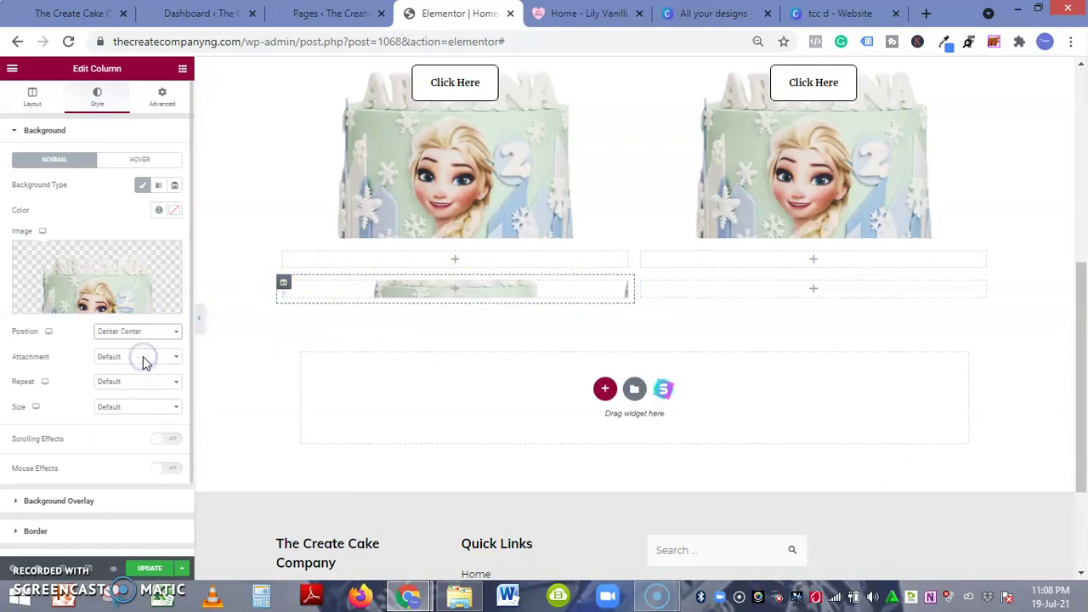
pyautogui.click(132, 358)
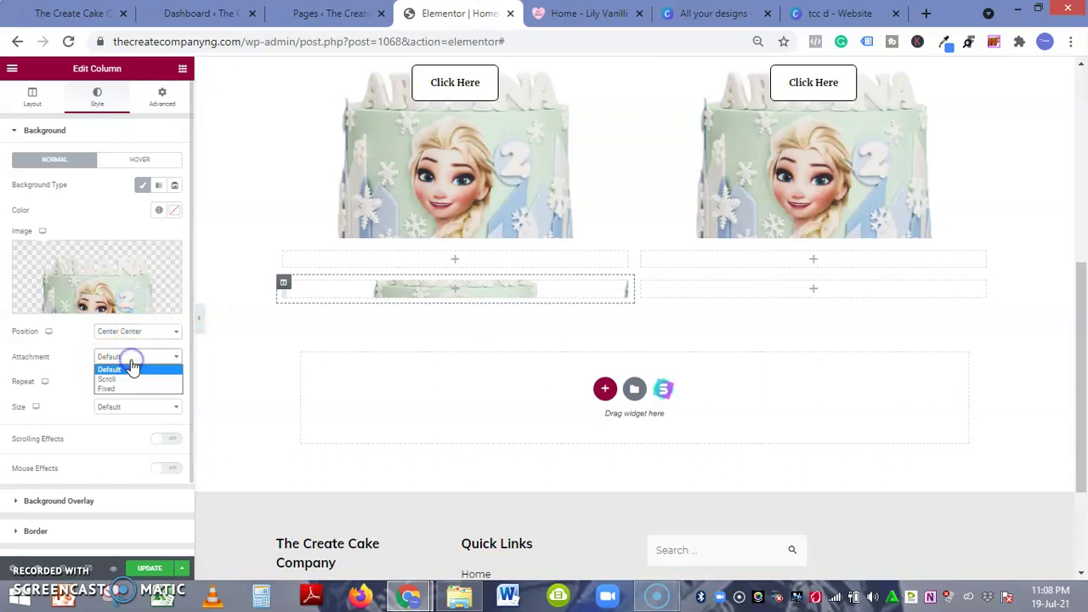
pyautogui.click(61, 377)
pyautogui.click(114, 383)
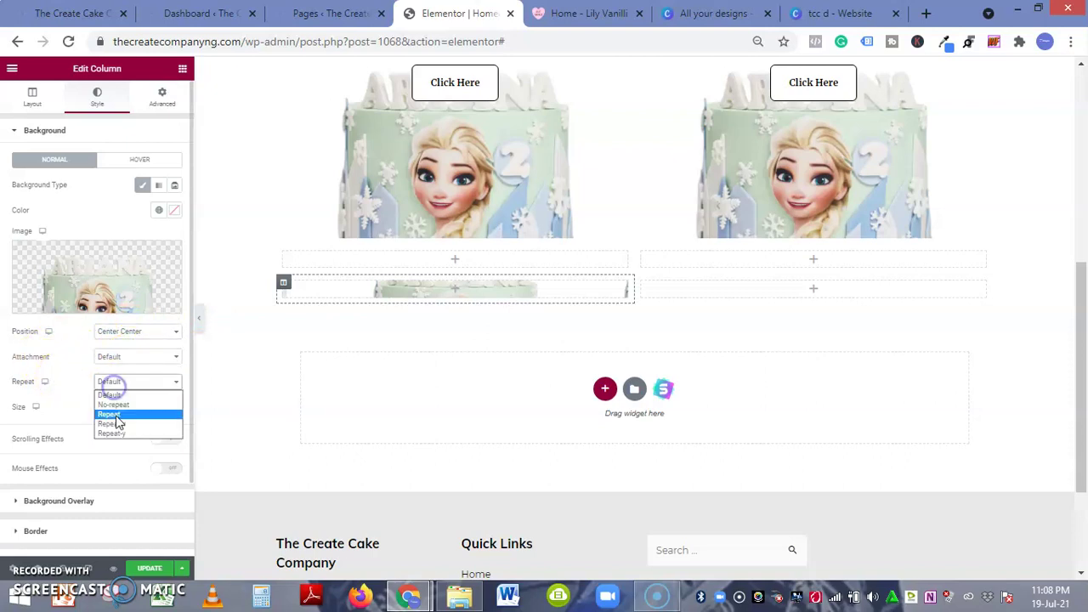
pyautogui.click(124, 405)
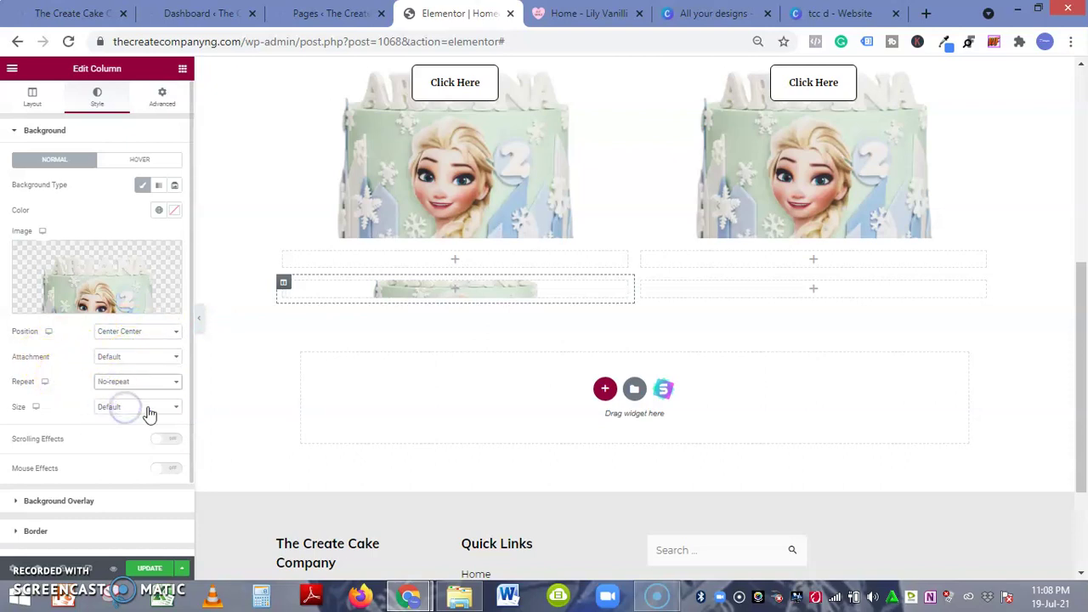
pyautogui.click(148, 413)
pyautogui.click(134, 429)
pyautogui.click(134, 411)
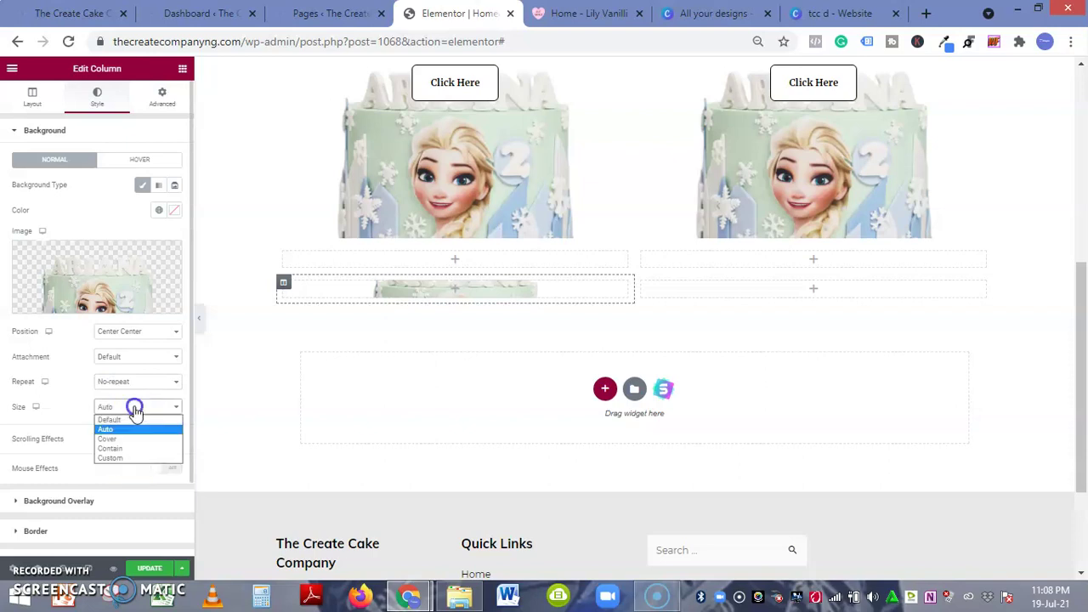
pyautogui.click(133, 439)
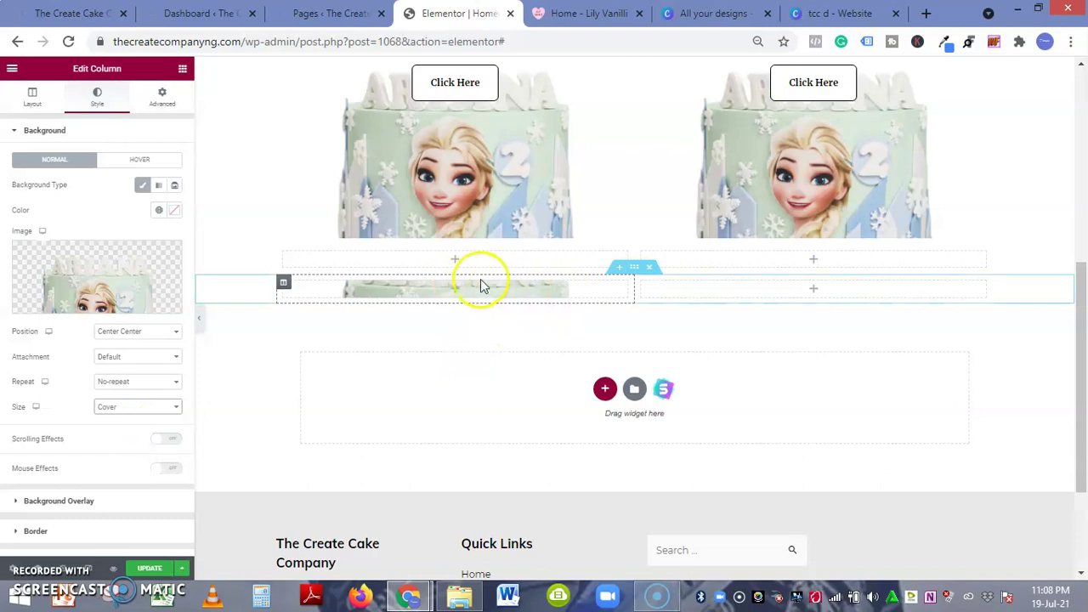
# Add a Spacer widget to the left column with the cake background and set its space to 444 px
pyautogui.click(182, 68)
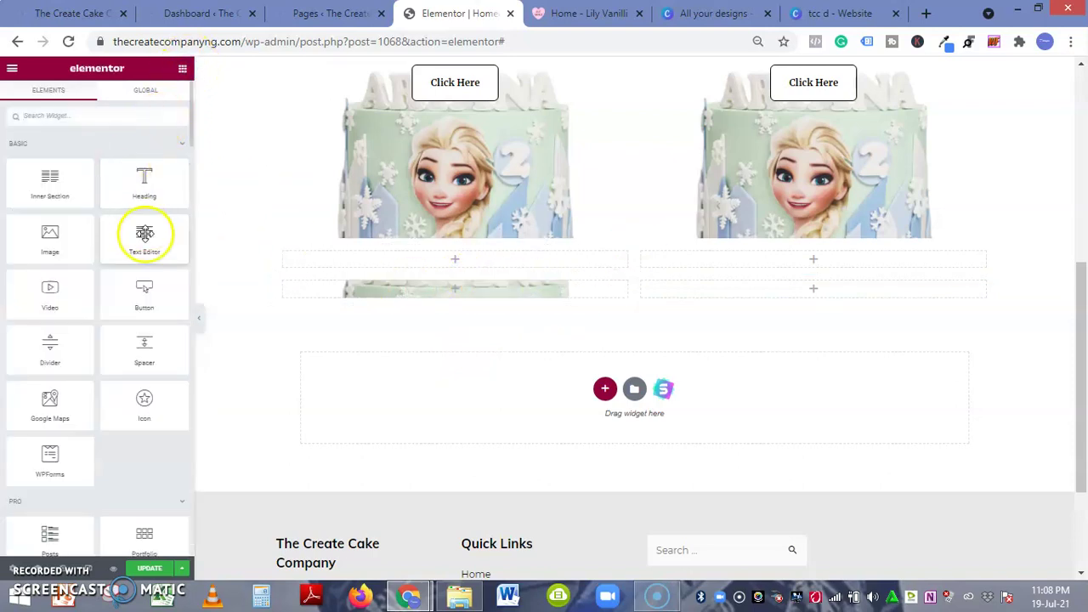
pyautogui.moveTo(164, 342); pyautogui.dragTo(433, 294)
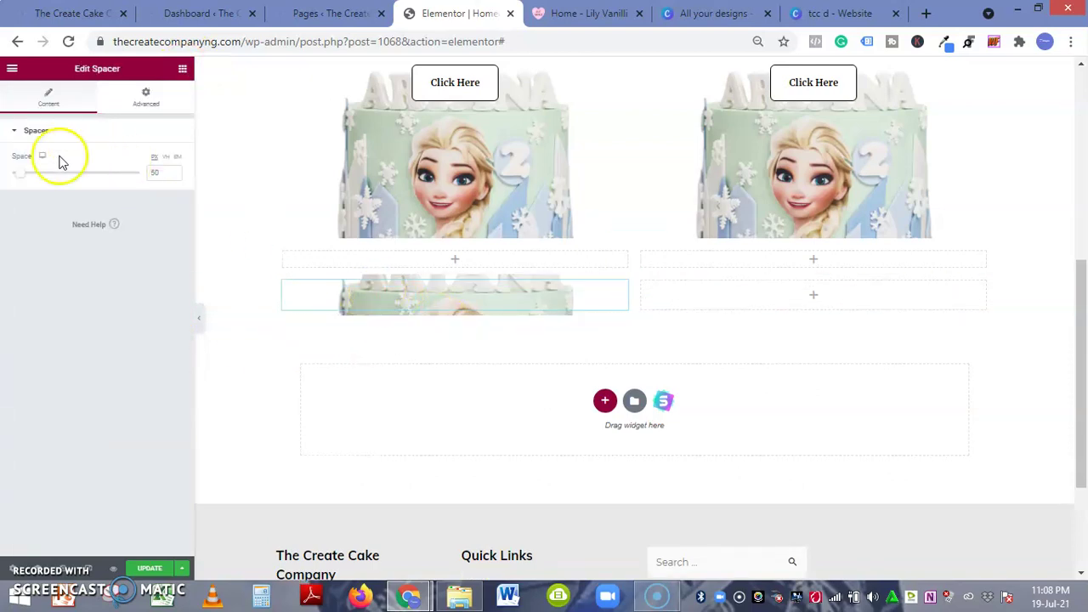
pyautogui.moveTo(17, 180); pyautogui.dragTo(102, 186)
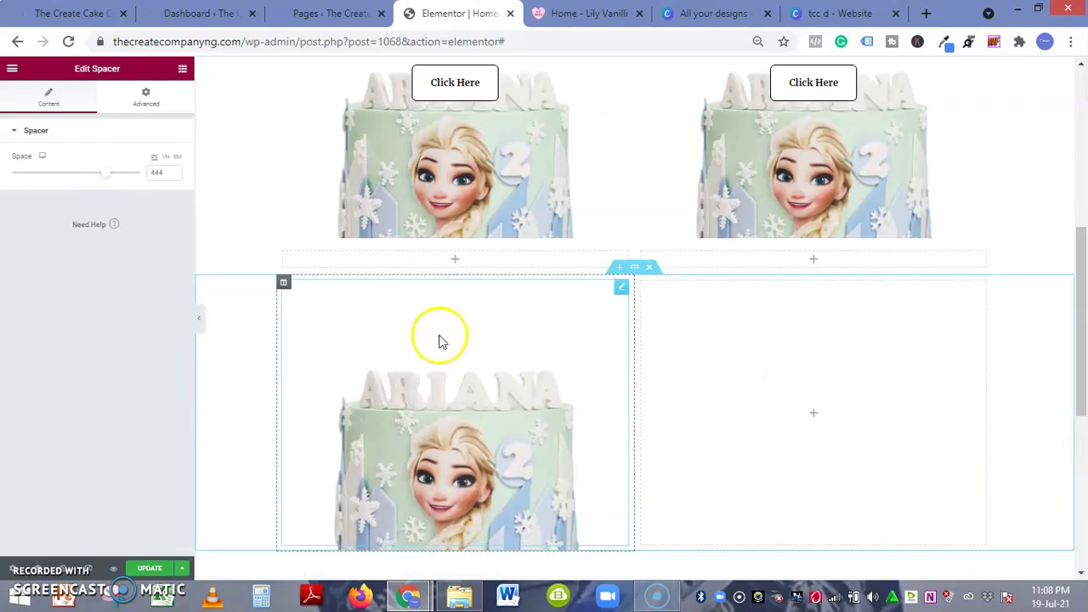
# Delete the section containing the spacer and add a new two-column section in its place
pyautogui.moveTo(1081, 276); pyautogui.dragTo(1080, 327)
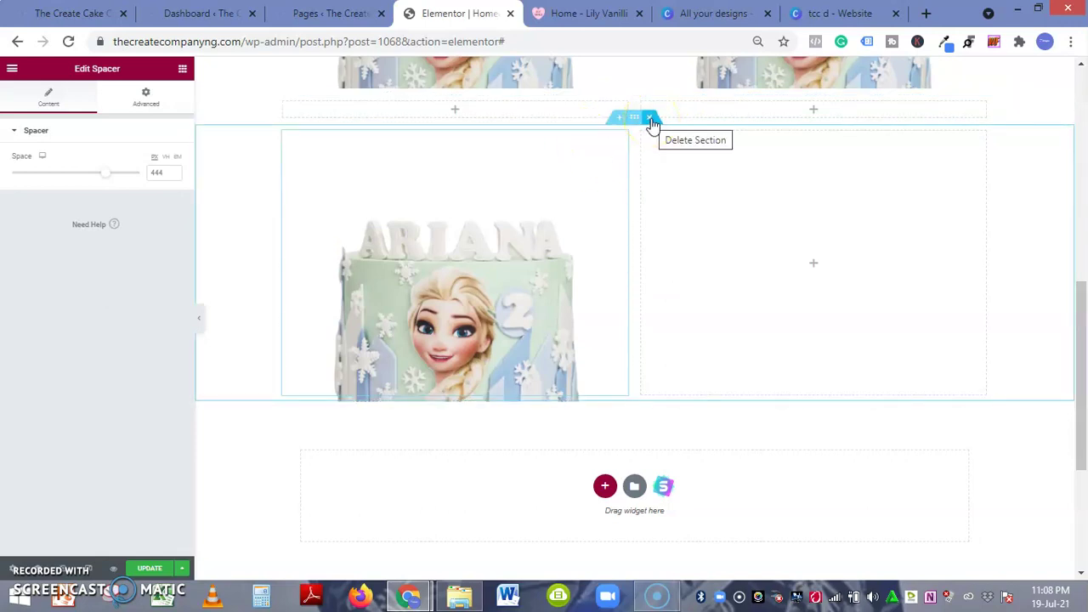
pyautogui.click(651, 119)
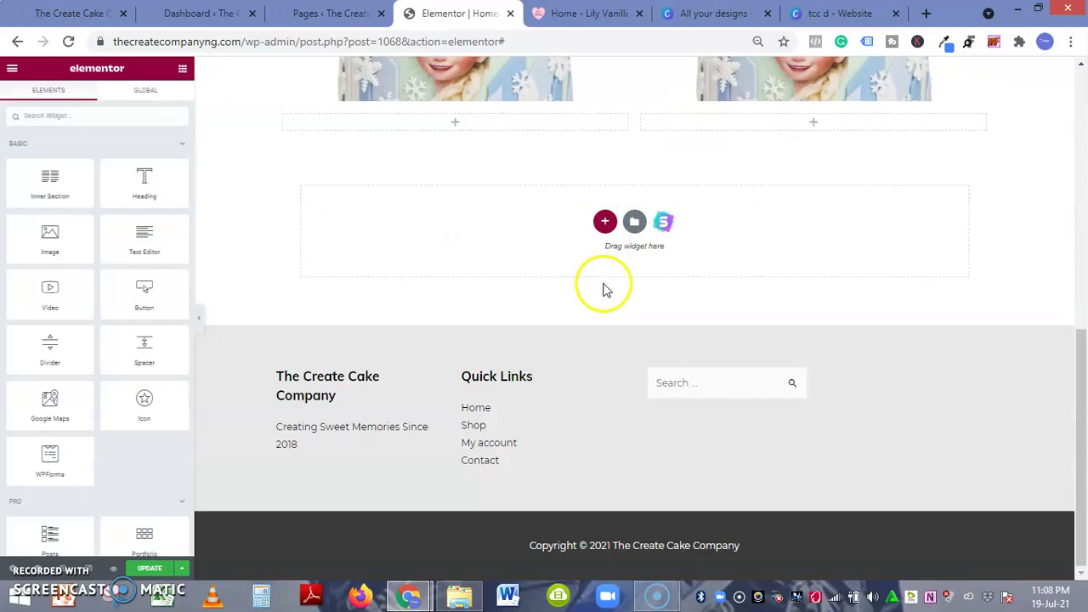
pyautogui.click(607, 222)
pyautogui.click(547, 243)
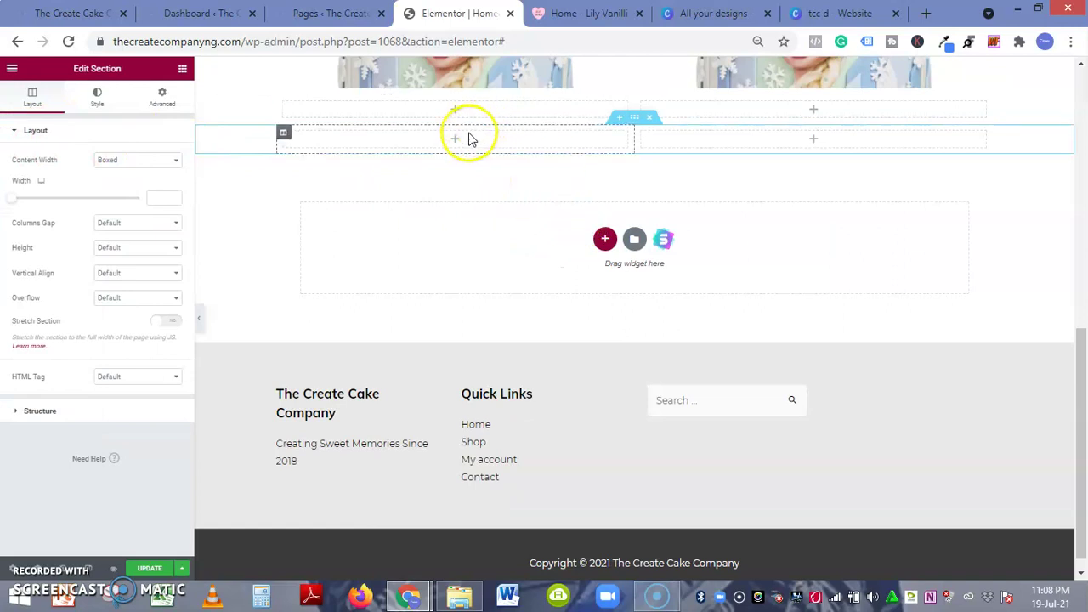
# Place an Inner Section widget in the new section's left column and delete its second inner column
pyautogui.click(181, 68)
pyautogui.moveTo(82, 214); pyautogui.dragTo(60, 196)
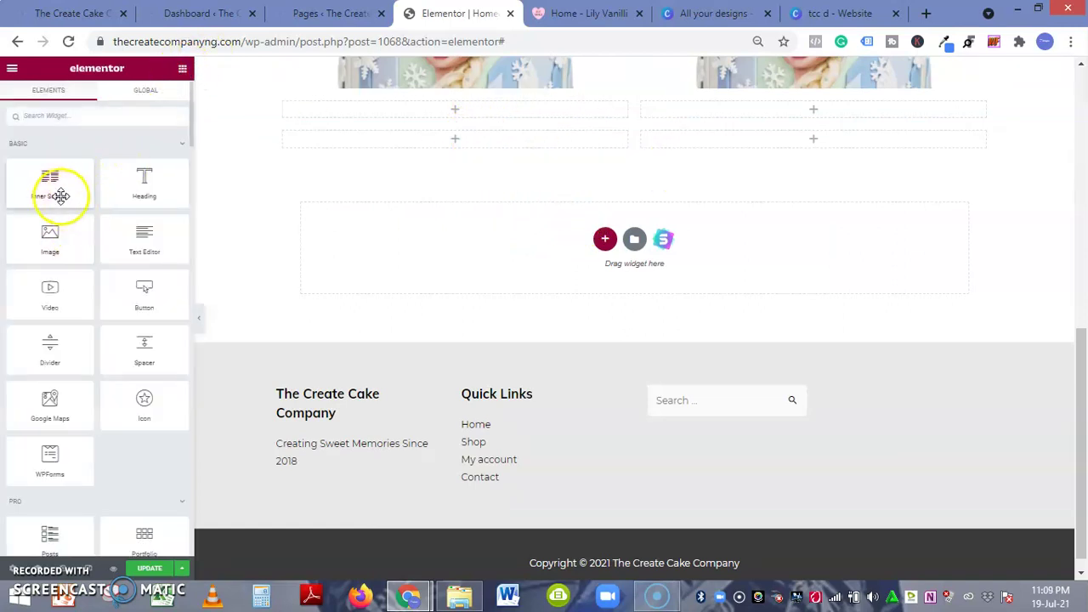
pyautogui.moveTo(283, 181); pyautogui.dragTo(497, 141)
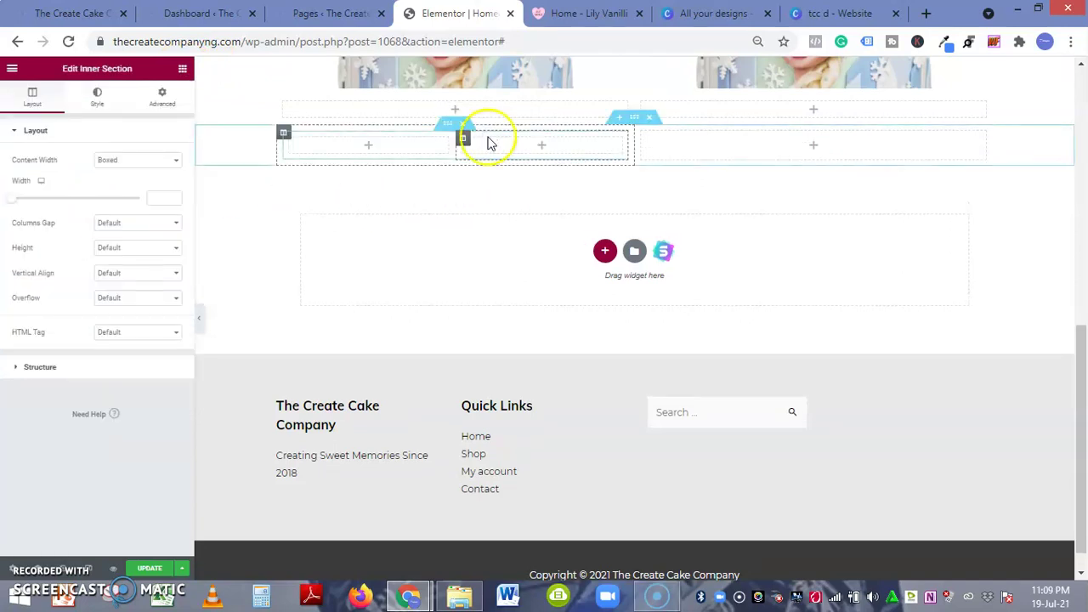
pyautogui.rightClick(531, 149)
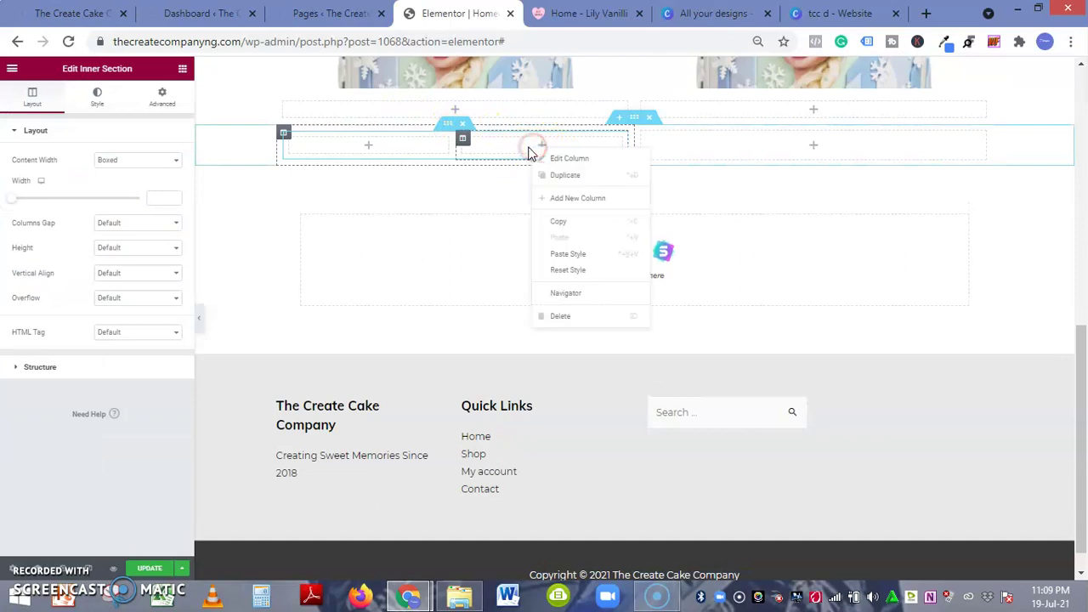
pyautogui.click(574, 316)
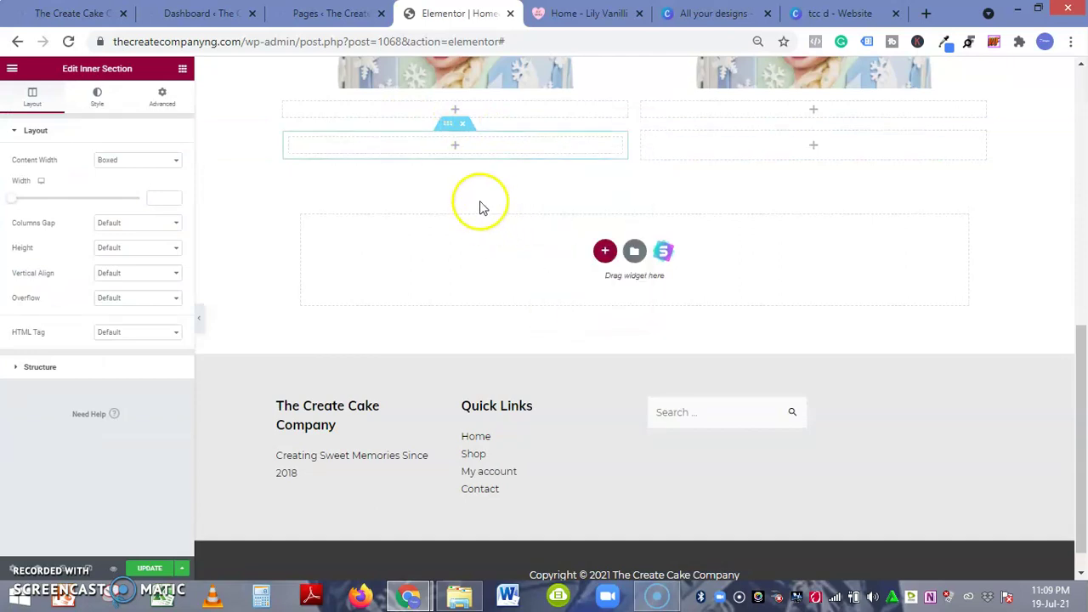
# Give the inner section a classic background using the Elsa-removebg-preview.png image from the media library
pyautogui.click(445, 129)
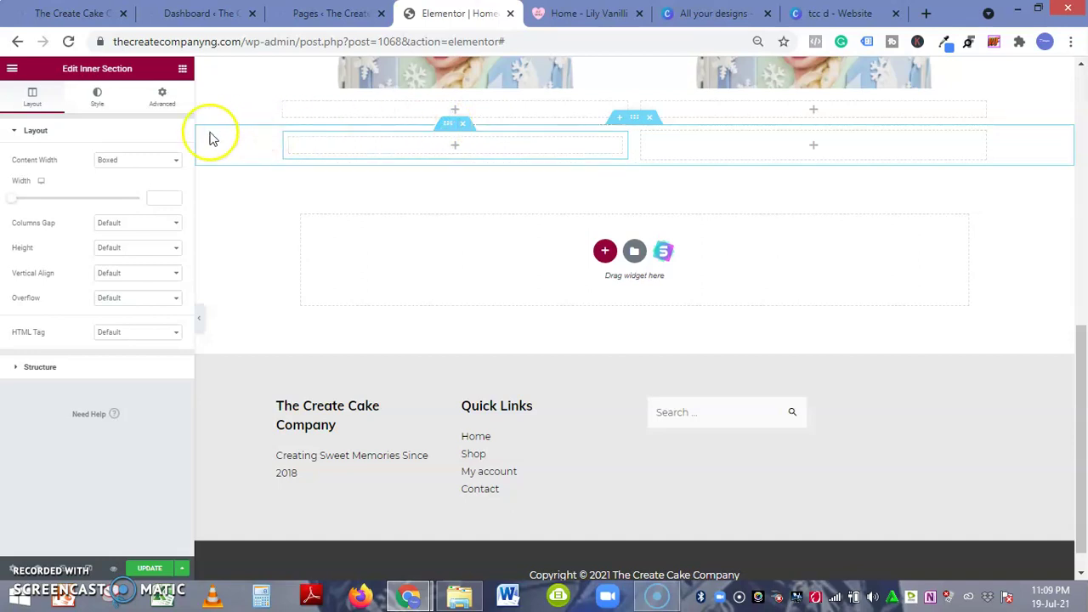
pyautogui.click(102, 109)
pyautogui.click(124, 187)
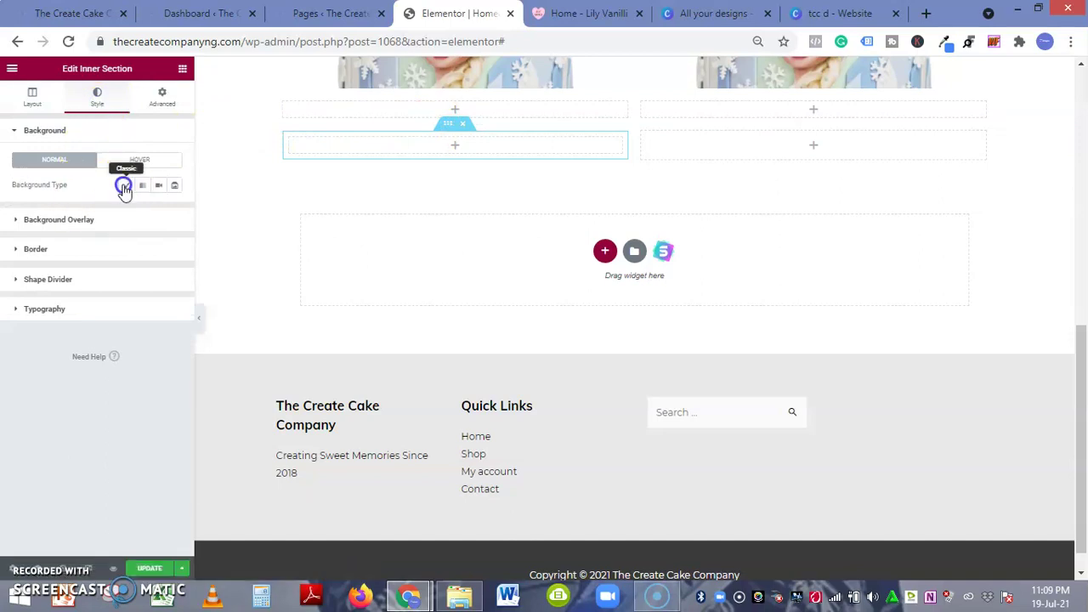
pyautogui.click(93, 308)
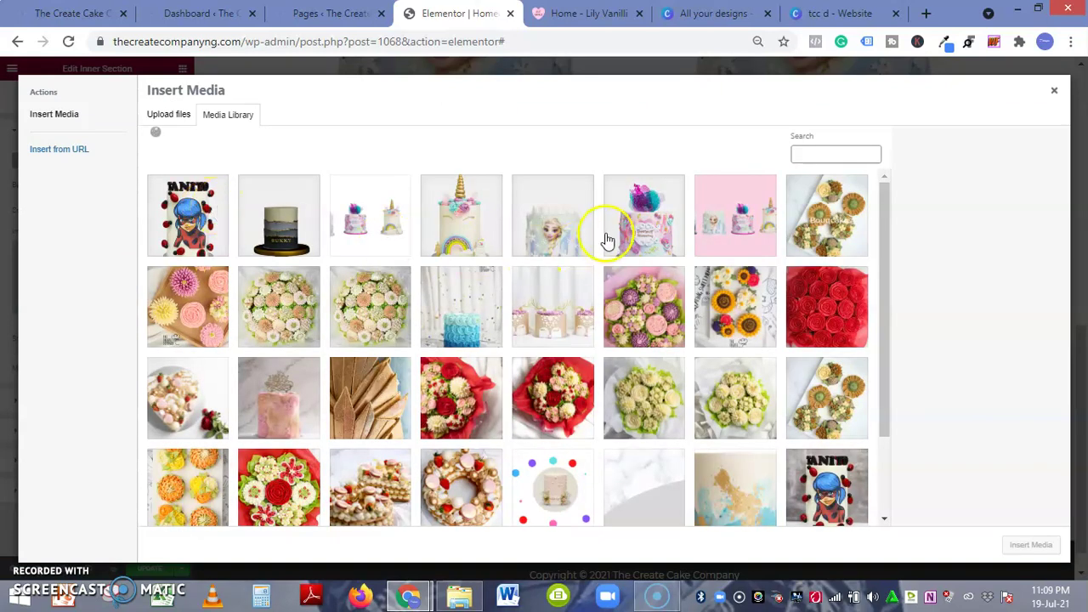
pyautogui.click(548, 228)
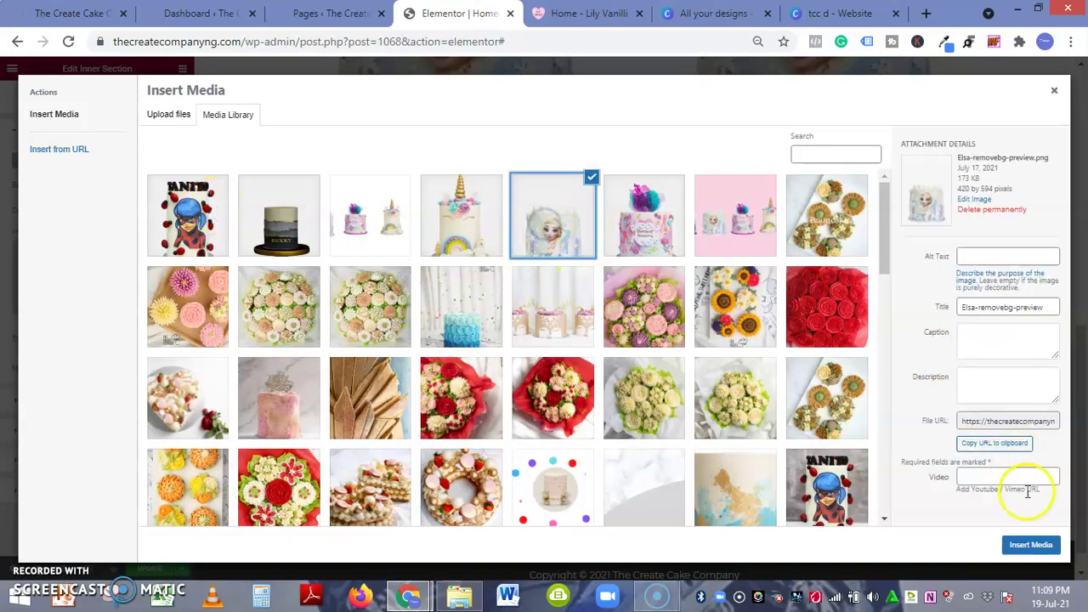
pyautogui.click(1016, 544)
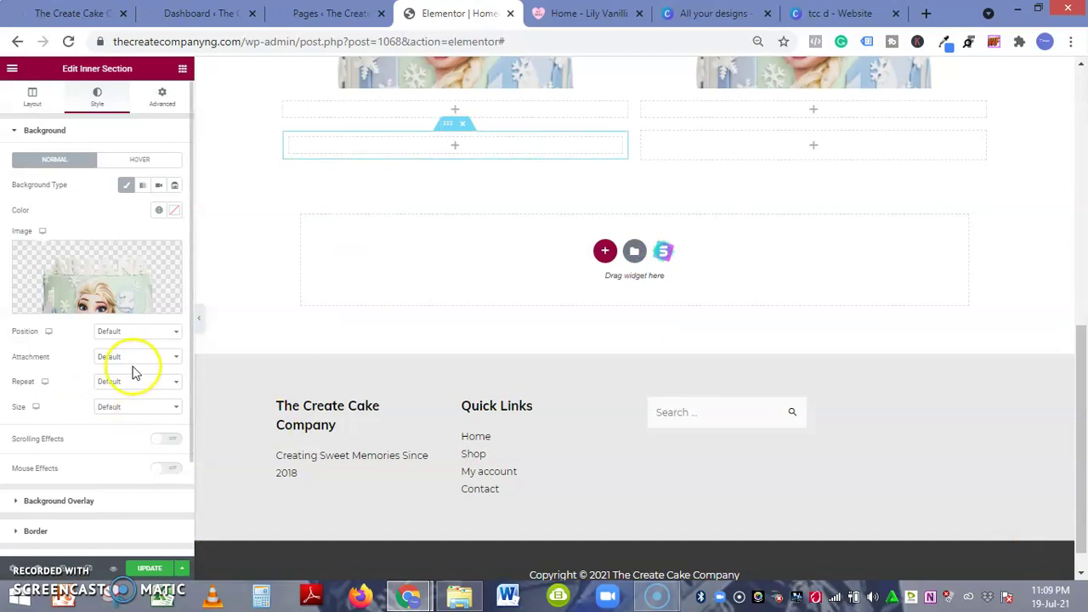
# Set the inner section's background image to Center Center position, No-repeat and Cover size
pyautogui.click(151, 336)
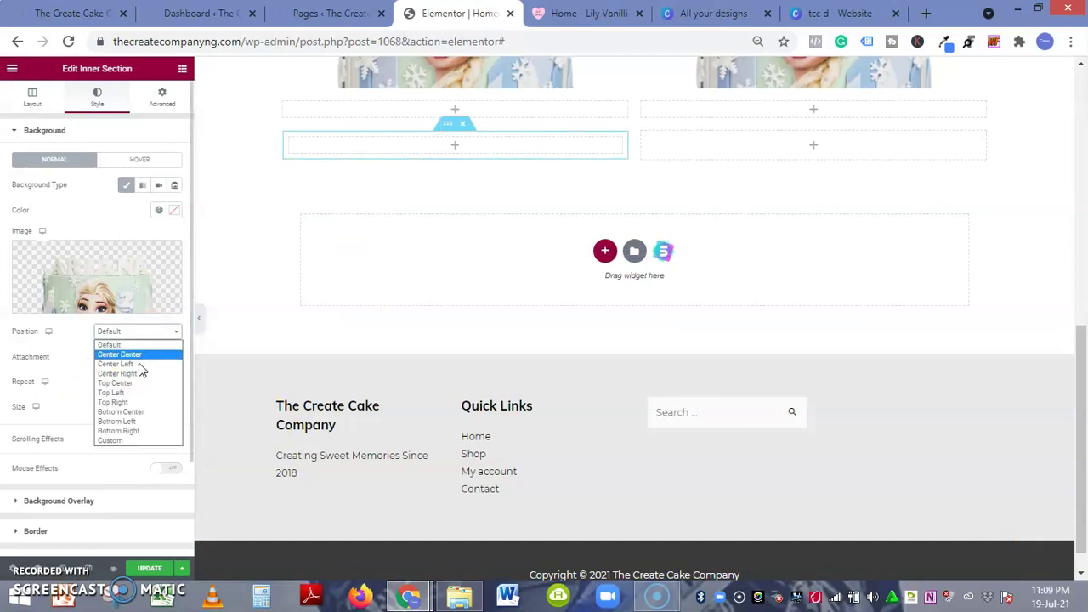
pyautogui.click(138, 354)
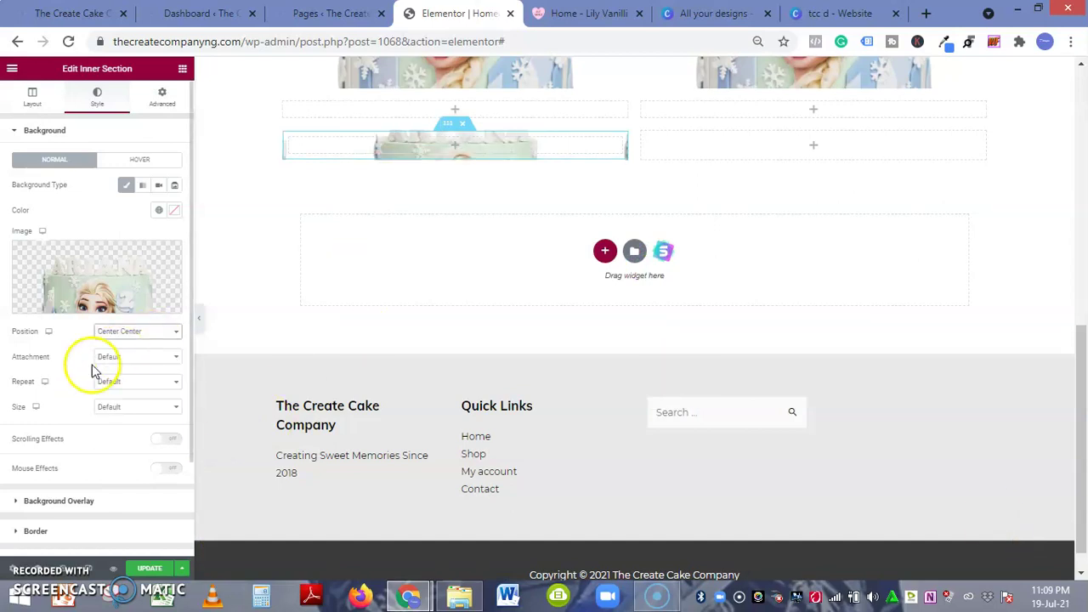
pyautogui.click(132, 381)
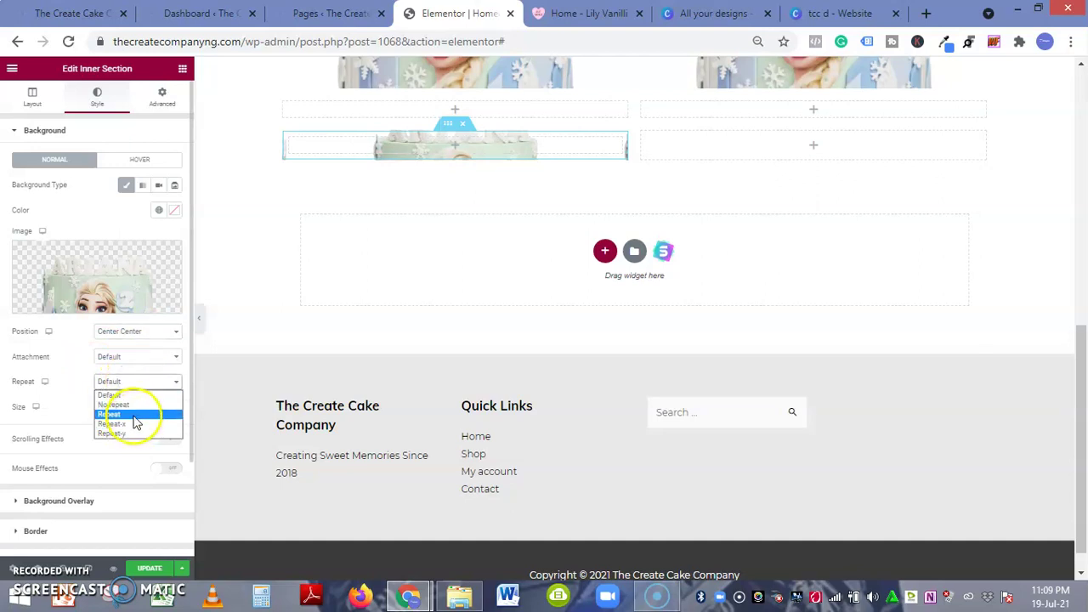
pyautogui.click(134, 405)
pyautogui.click(164, 406)
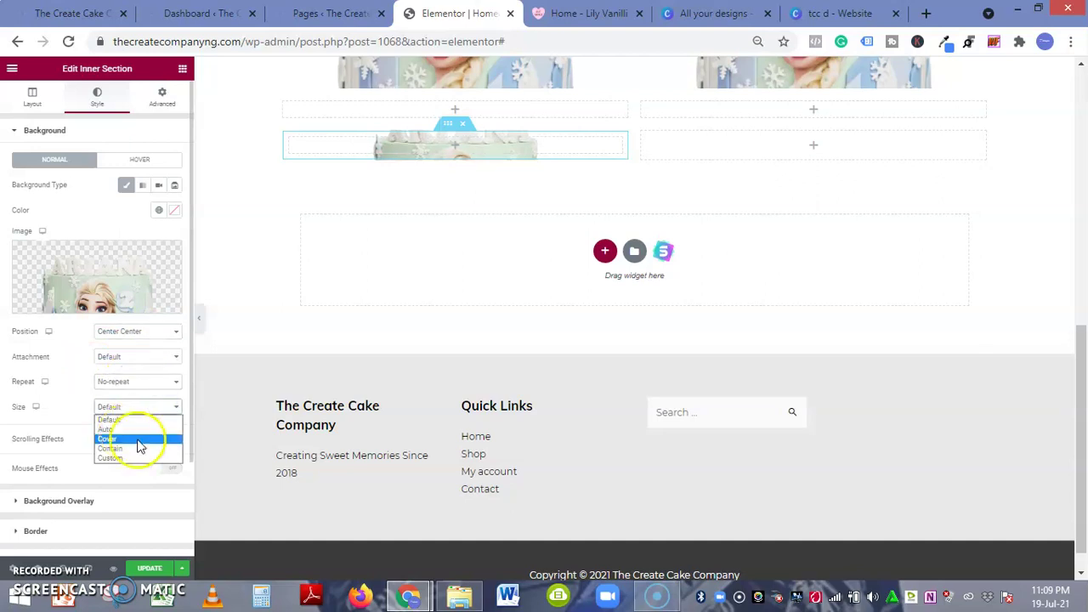
pyautogui.click(137, 440)
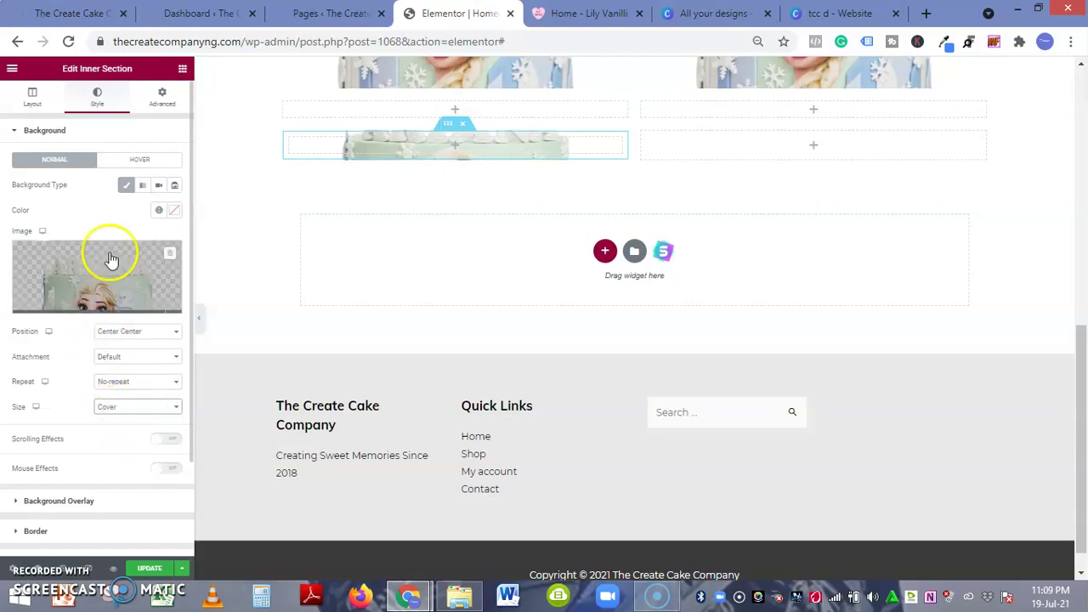
# Set the inner section's height type to Min Height with a minimum height of 400 px
pyautogui.click(43, 100)
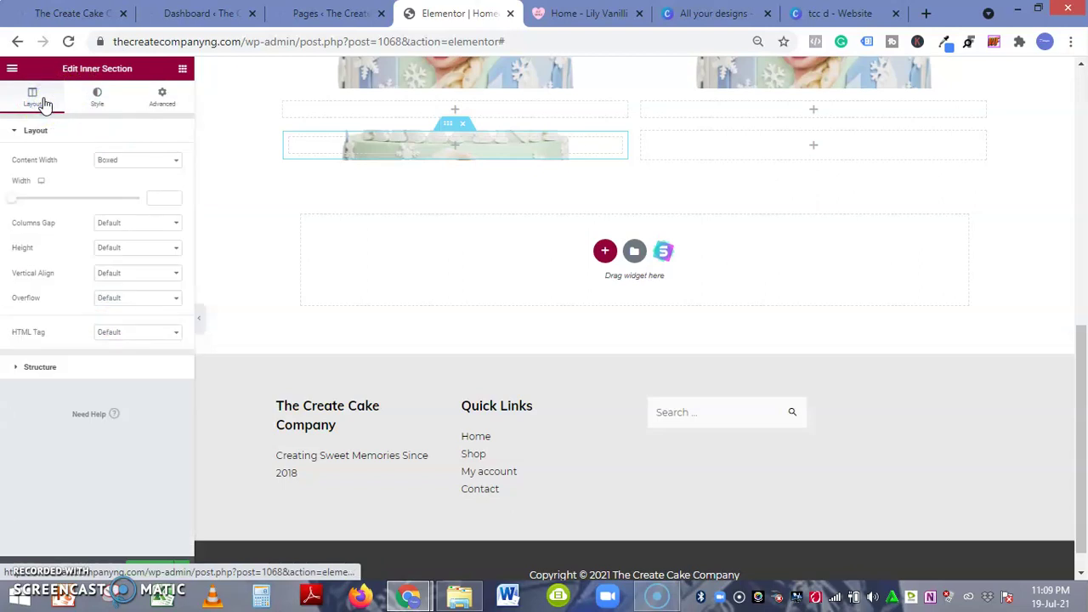
pyautogui.click(133, 247)
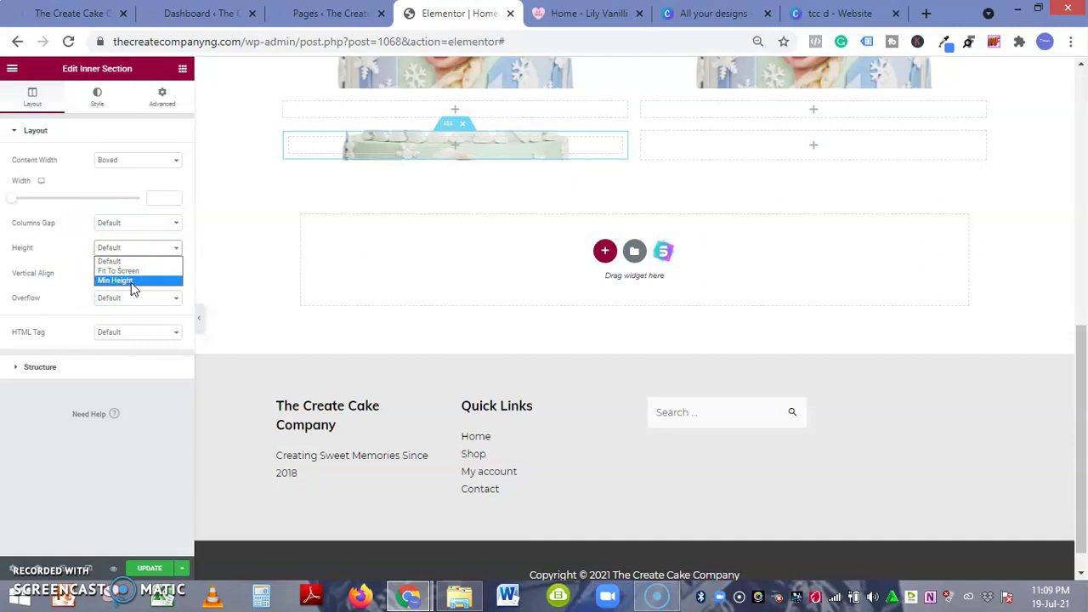
pyautogui.click(131, 280)
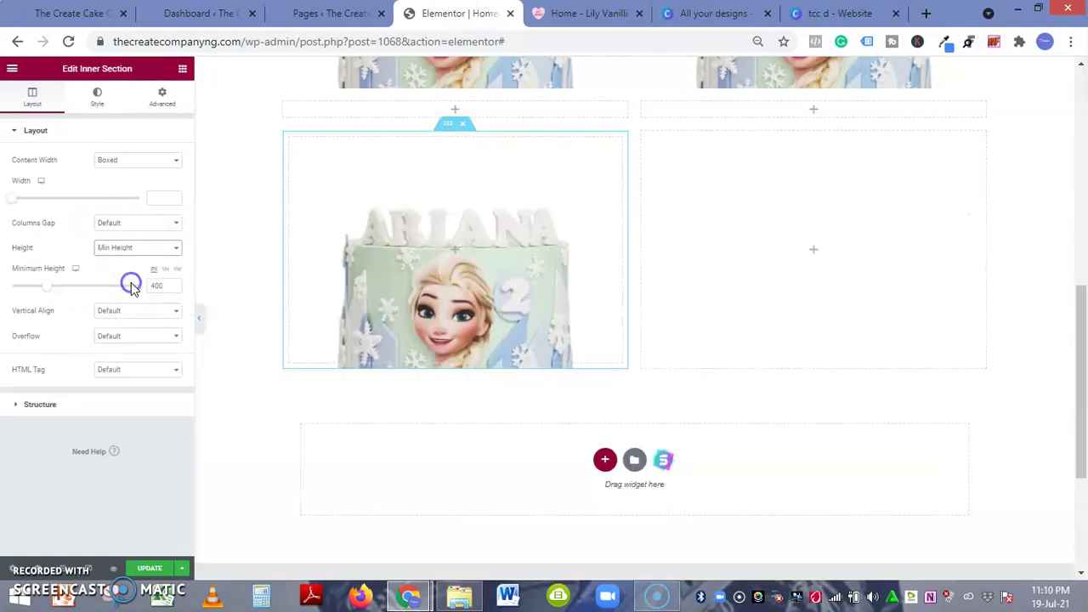
pyautogui.click(47, 289)
pyautogui.moveTo(48, 289); pyautogui.dragTo(36, 290)
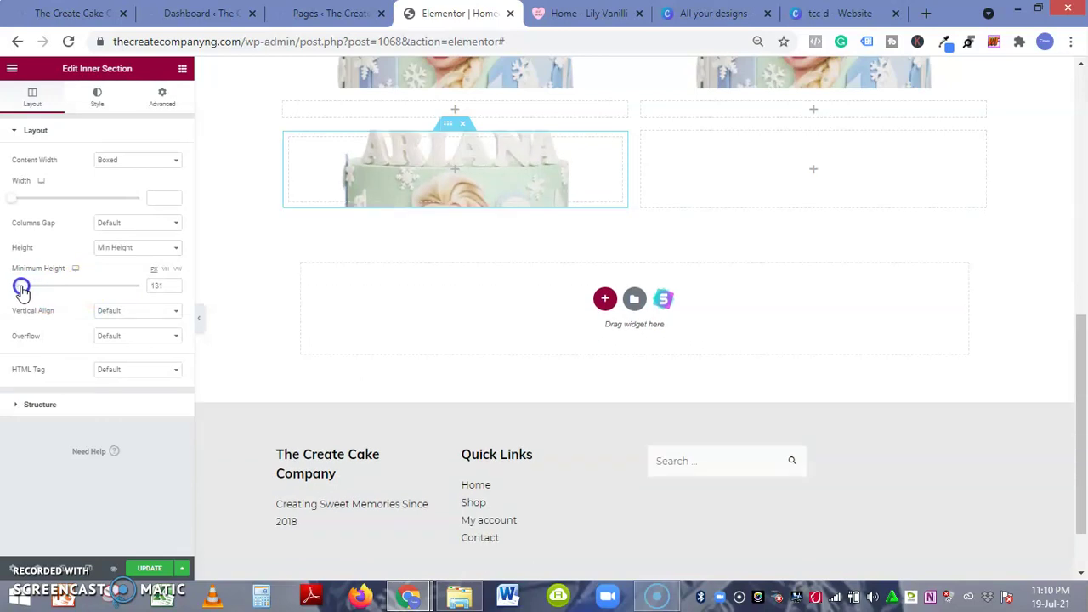
pyautogui.moveTo(21, 289); pyautogui.dragTo(56, 289)
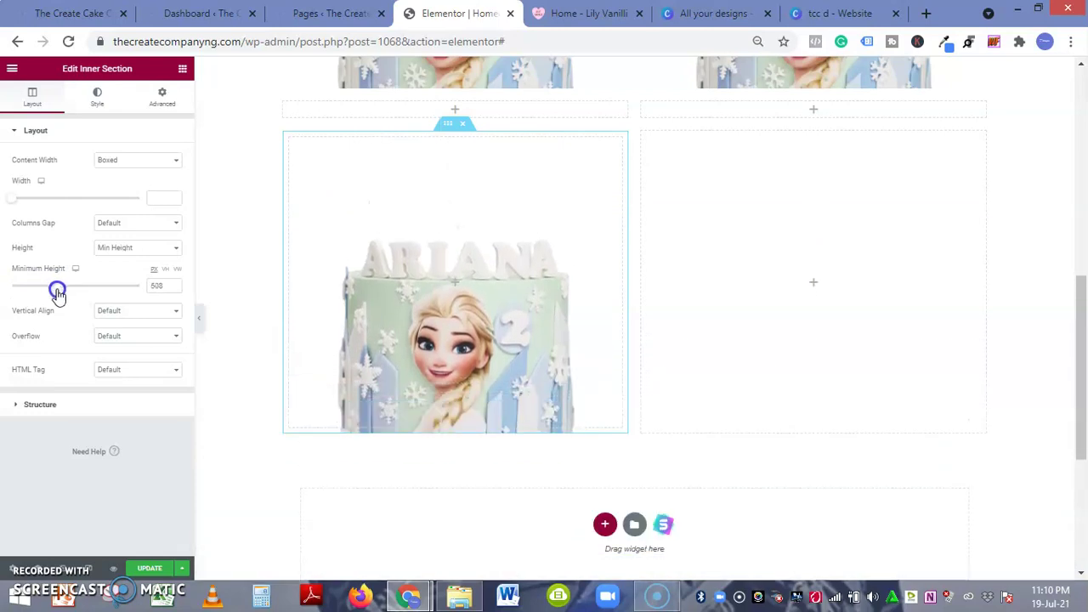
pyautogui.click(166, 286)
pyautogui.write('4')
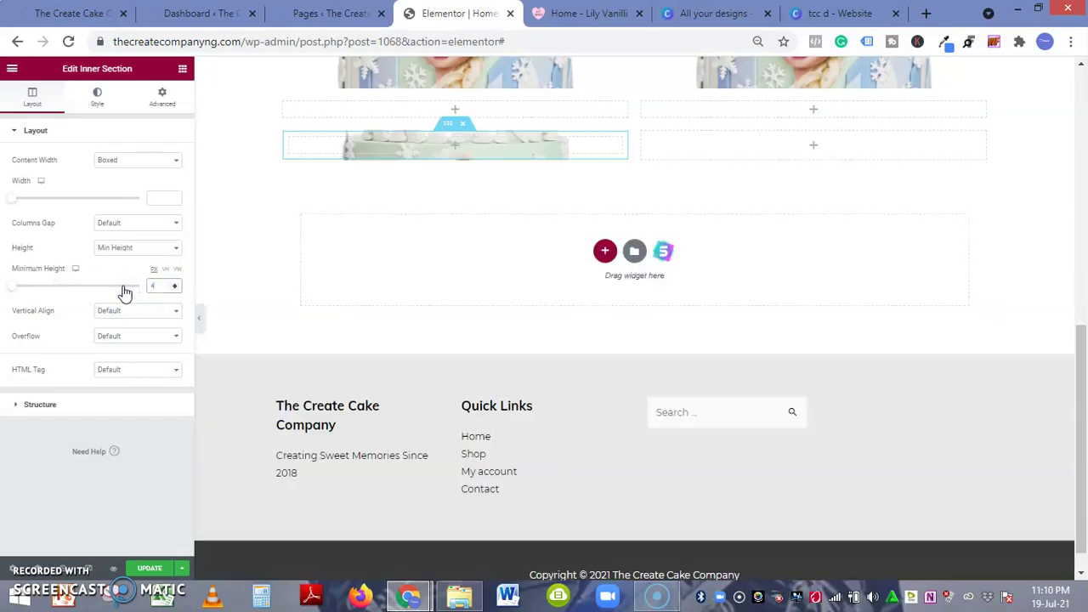
pyautogui.write('00')
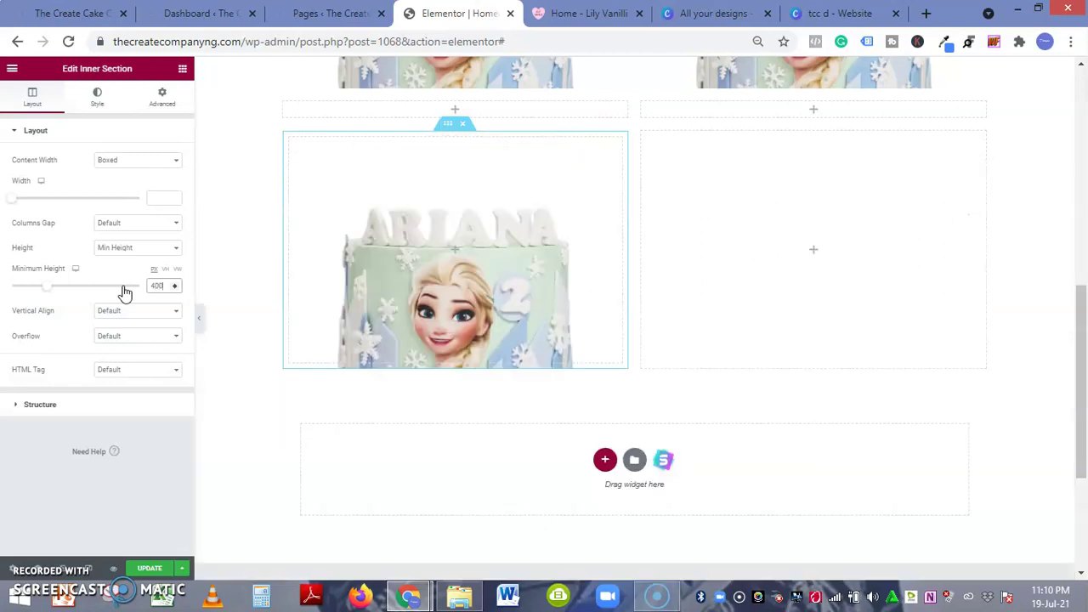
pyautogui.click(225, 390)
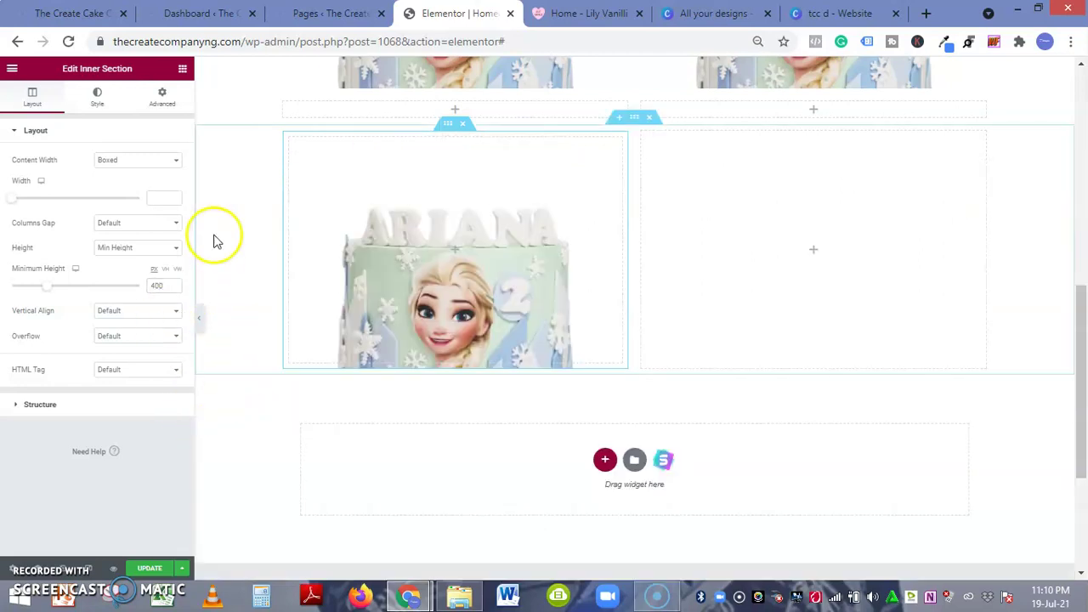
# Add a Button widget to the inner section with the cake background and check its placement against the Lily Vanilli tiles
pyautogui.click(182, 69)
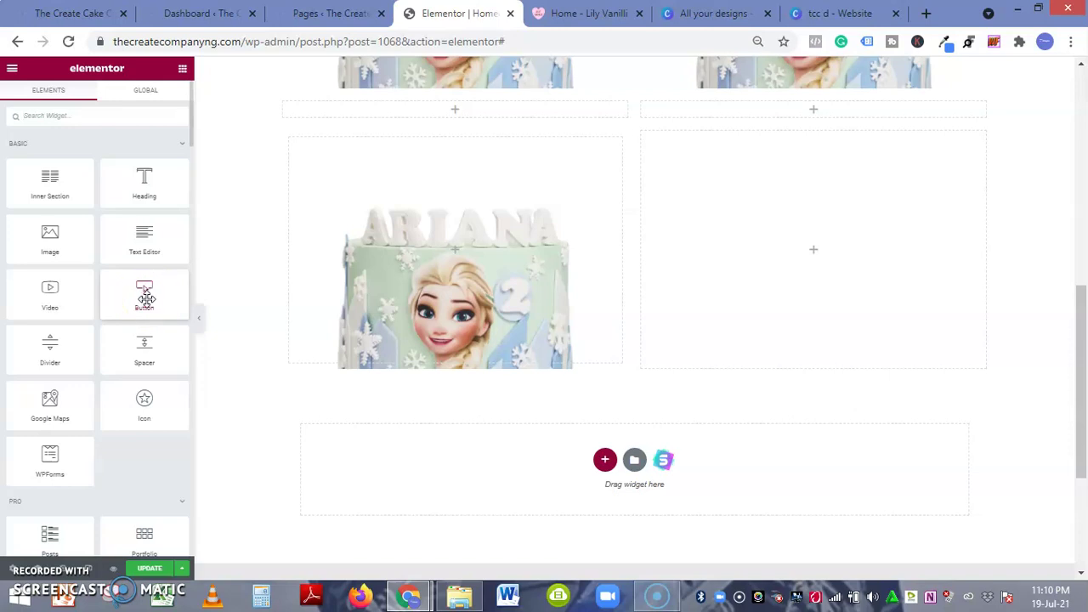
pyautogui.moveTo(146, 297); pyautogui.dragTo(497, 250)
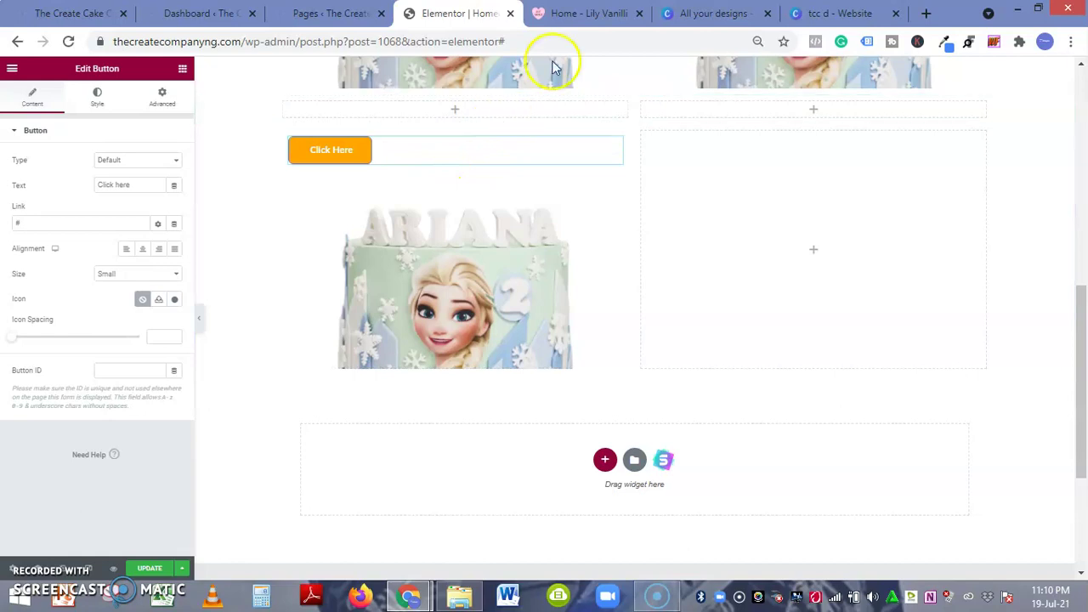
pyautogui.click(569, 15)
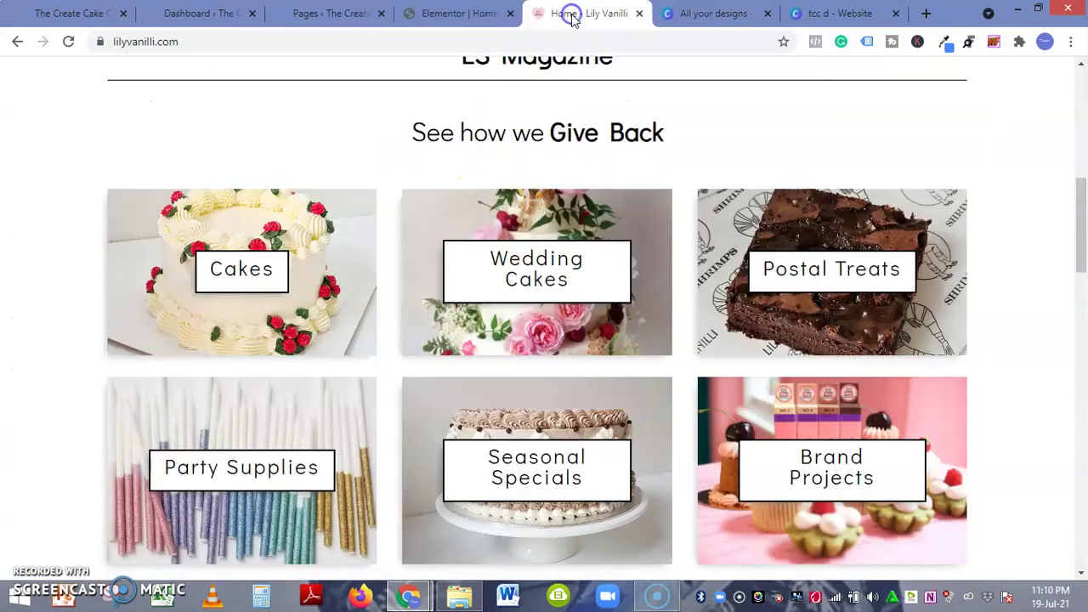
pyautogui.click(469, 16)
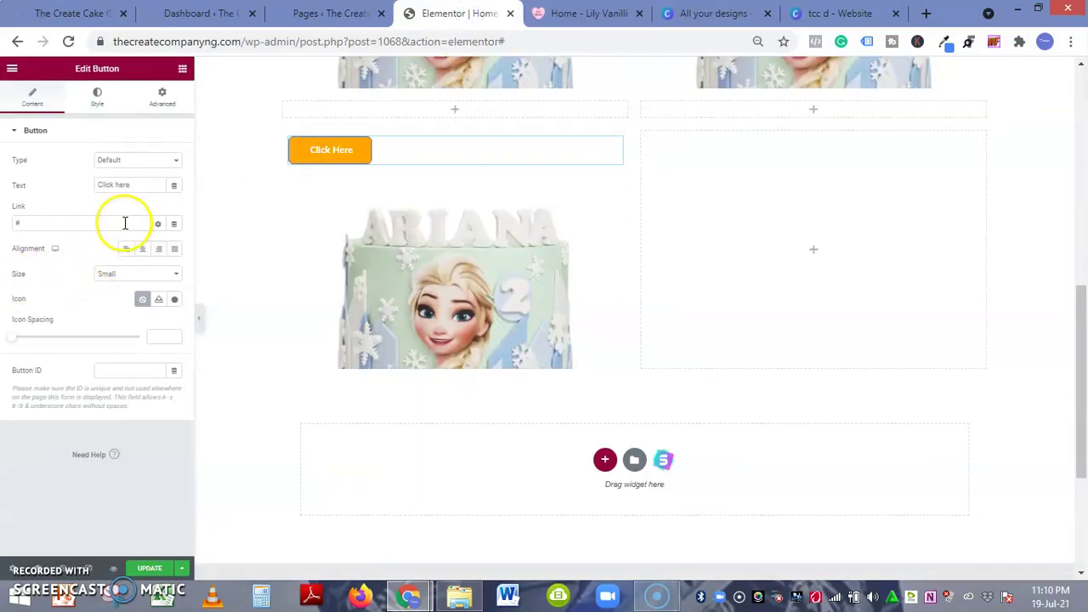
# Place a Spacer widget above the button and set its space to about 213 px
pyautogui.click(183, 71)
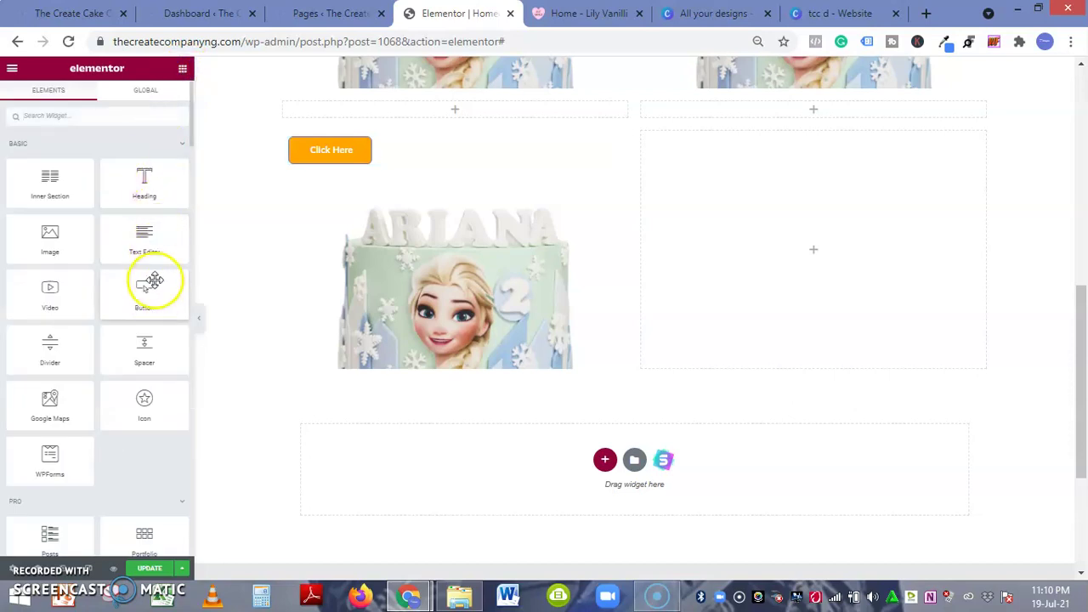
pyautogui.moveTo(143, 348); pyautogui.dragTo(358, 142)
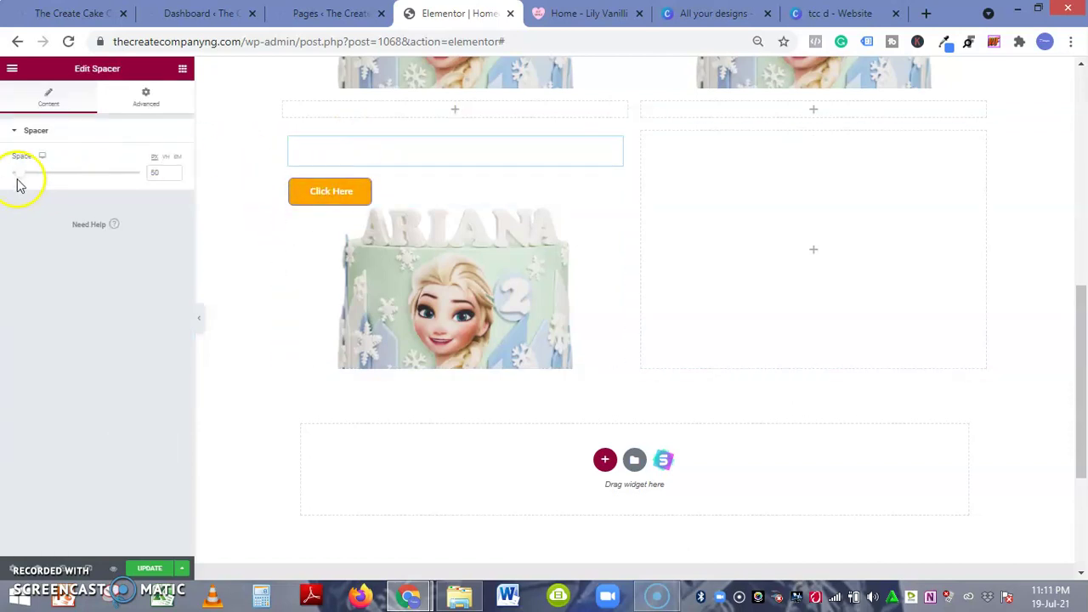
pyautogui.moveTo(22, 183); pyautogui.dragTo(56, 188)
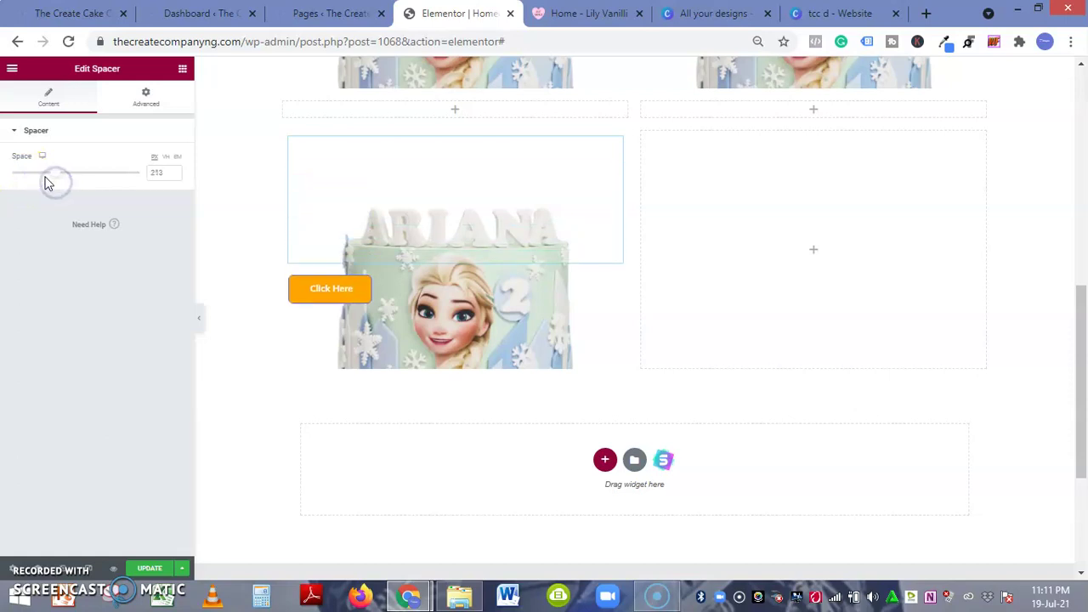
# Center the button horizontally and compare it with the tile labels on the Lily Vanilli site
pyautogui.click(360, 297)
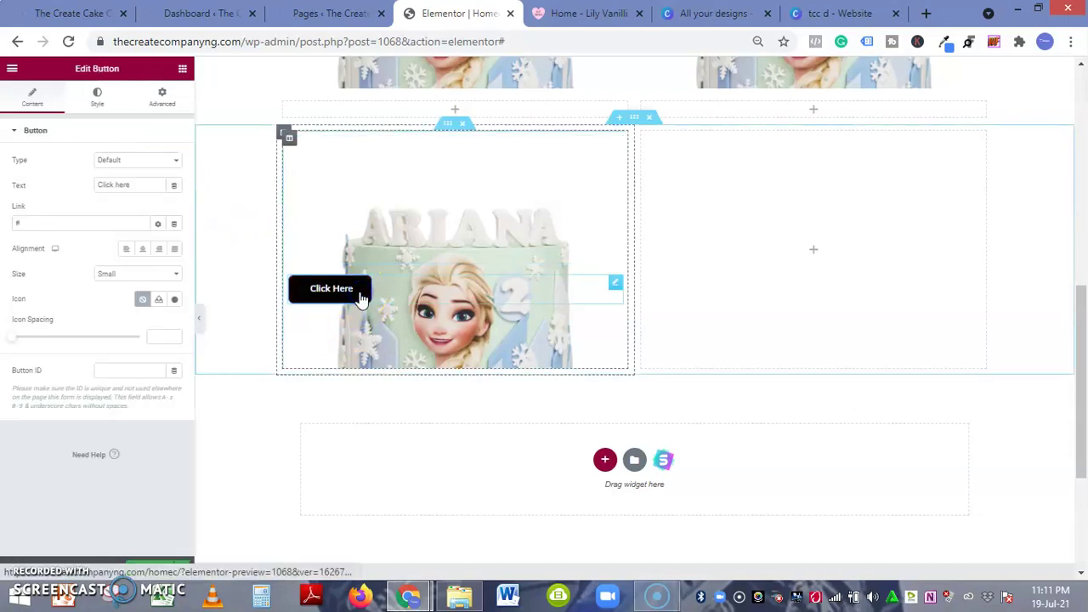
pyautogui.click(150, 255)
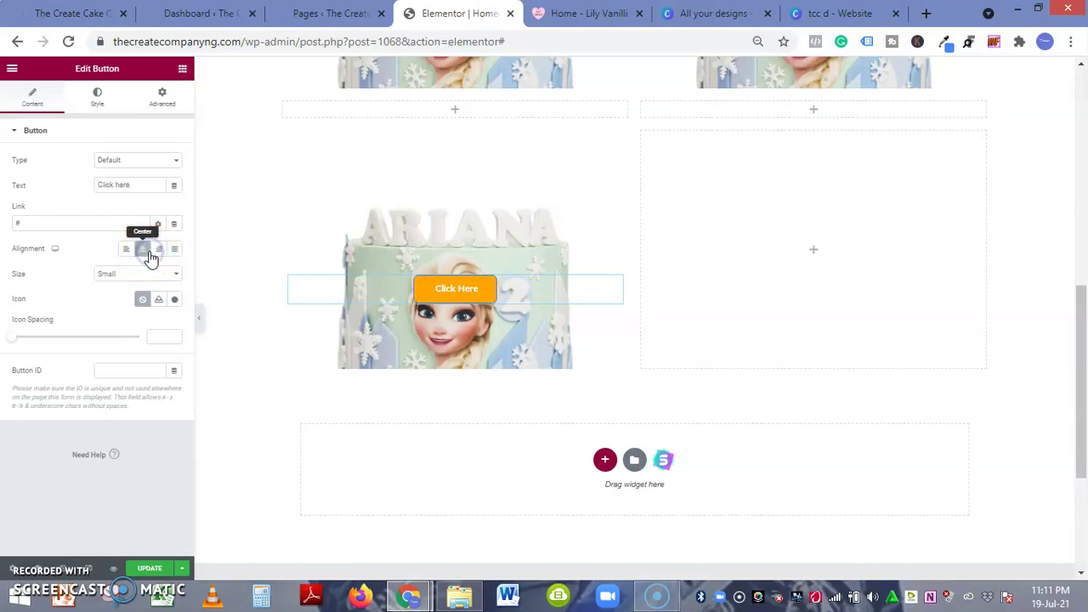
pyautogui.click(581, 20)
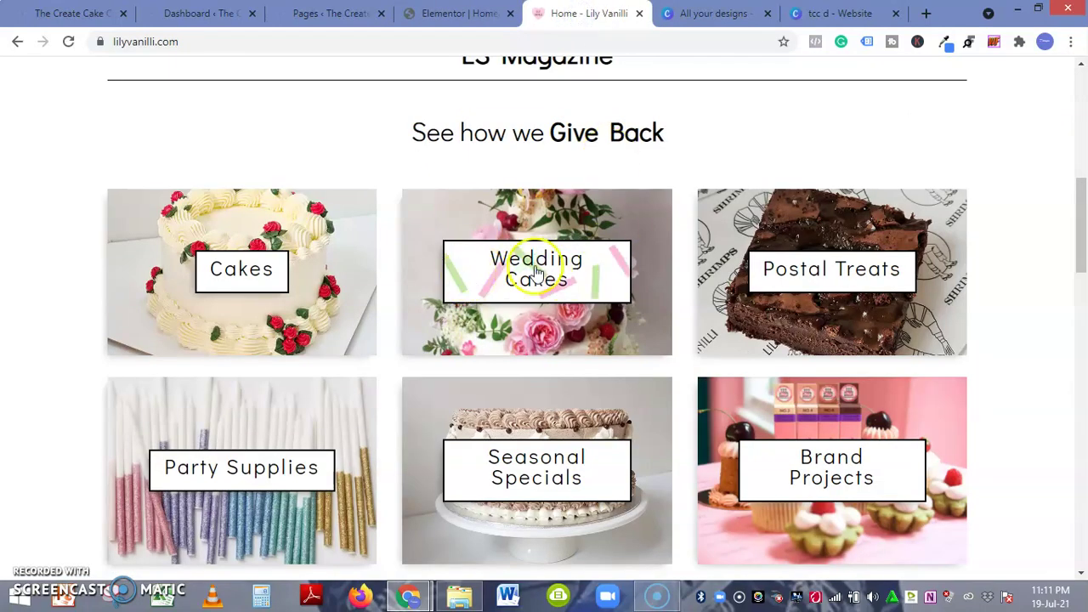
pyautogui.click(459, 14)
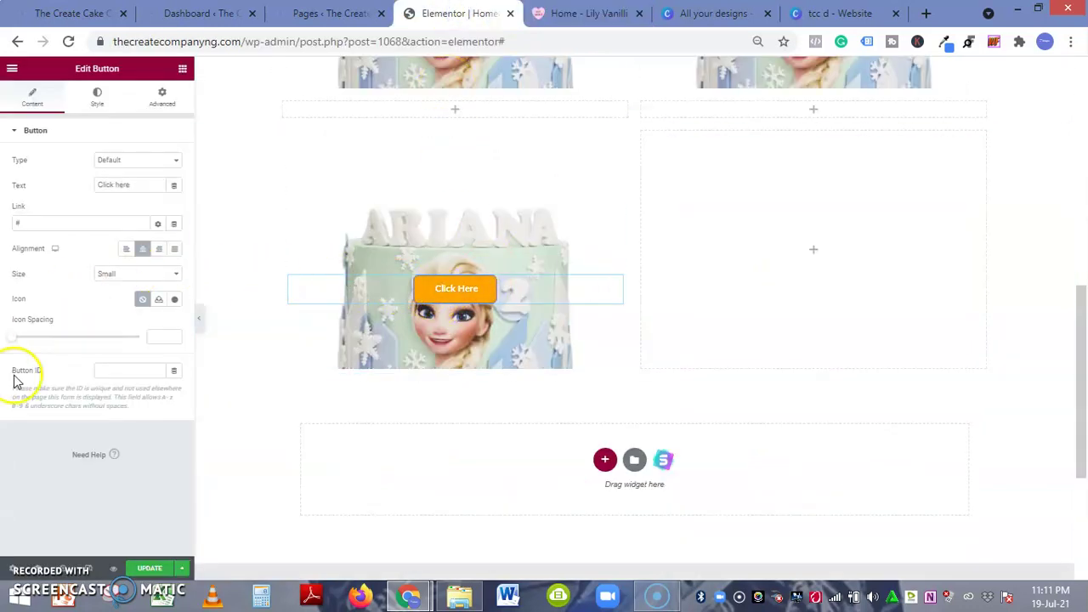
# Apply one of the saved global fonts to the button's typography
pyautogui.click(506, 289)
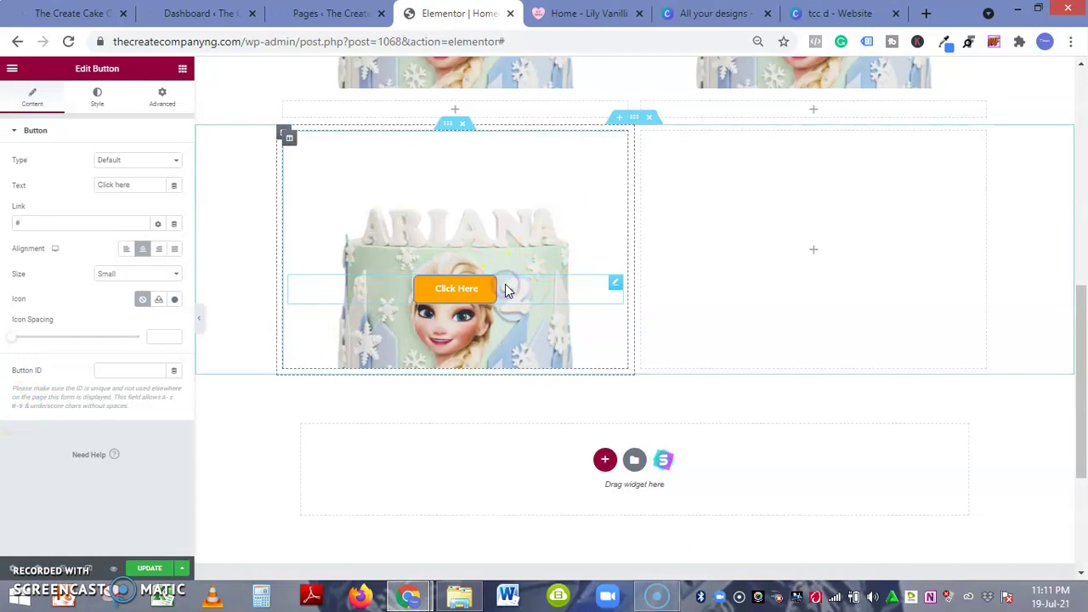
pyautogui.click(106, 101)
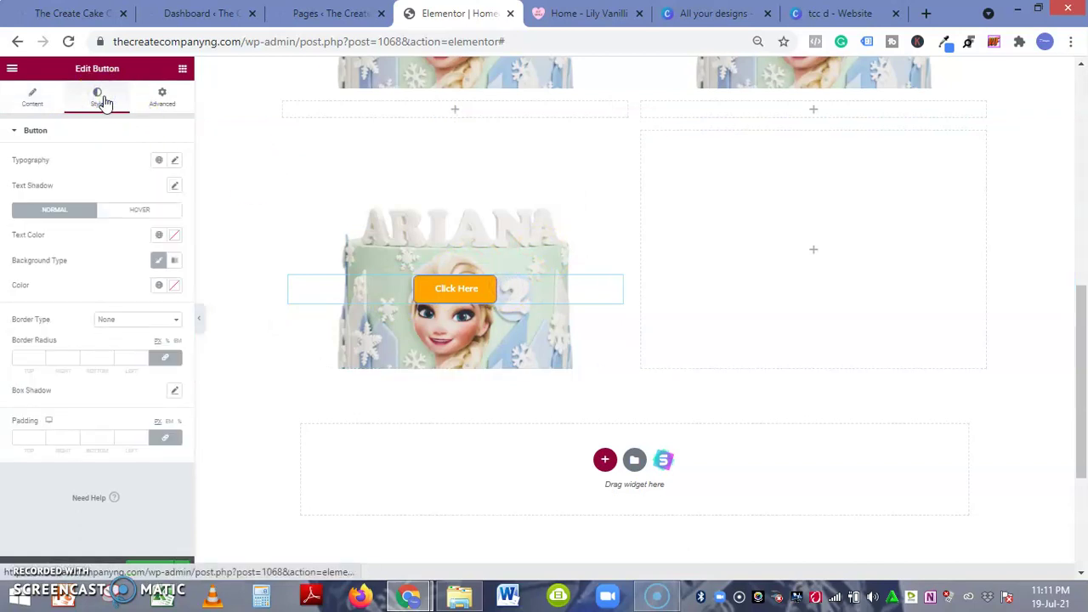
pyautogui.click(159, 160)
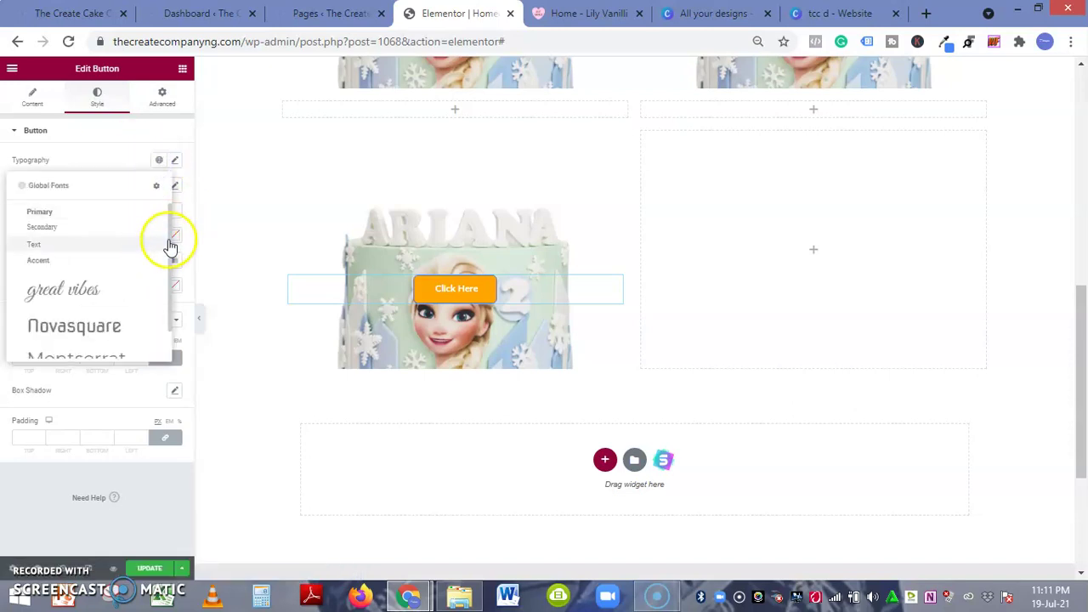
pyautogui.moveTo(173, 239); pyautogui.dragTo(170, 335)
pyautogui.click(56, 350)
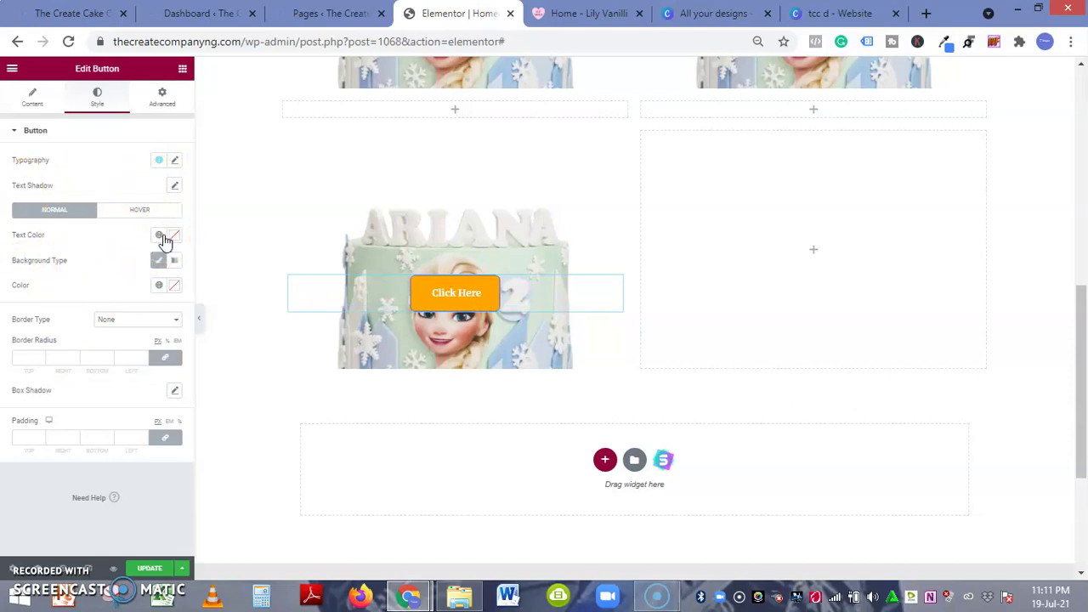
# Set the button's text color to the global black and its background color to the global white
pyautogui.click(162, 237)
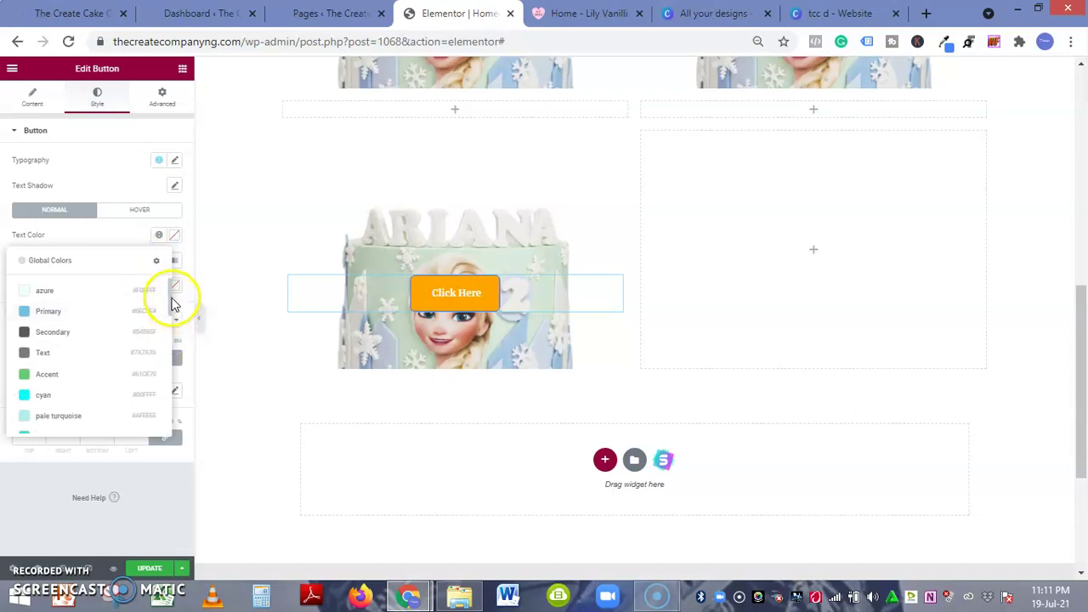
pyautogui.moveTo(165, 299); pyautogui.dragTo(162, 347)
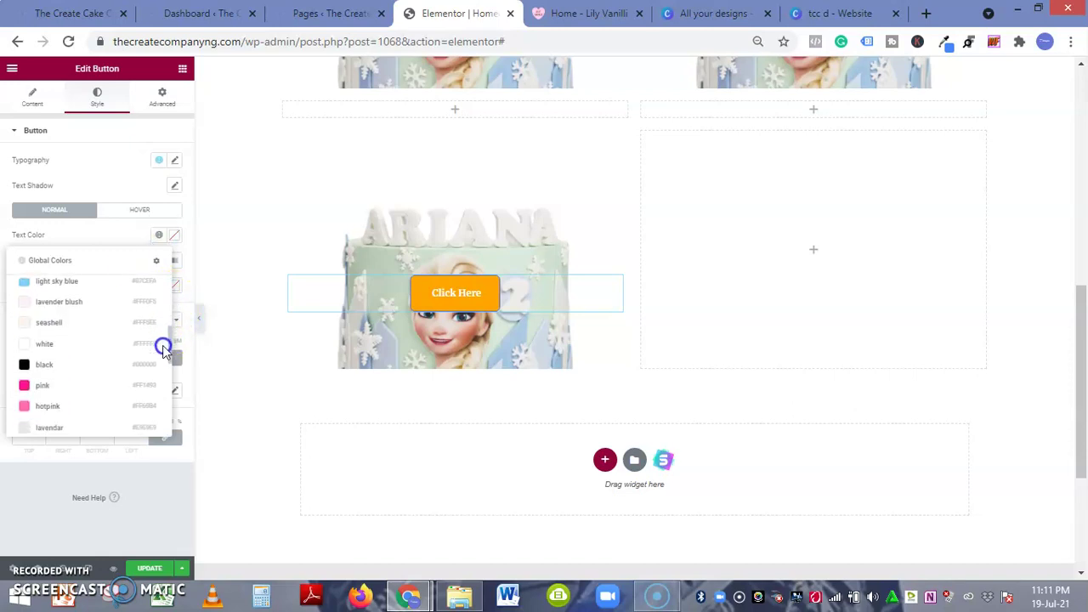
pyautogui.click(91, 367)
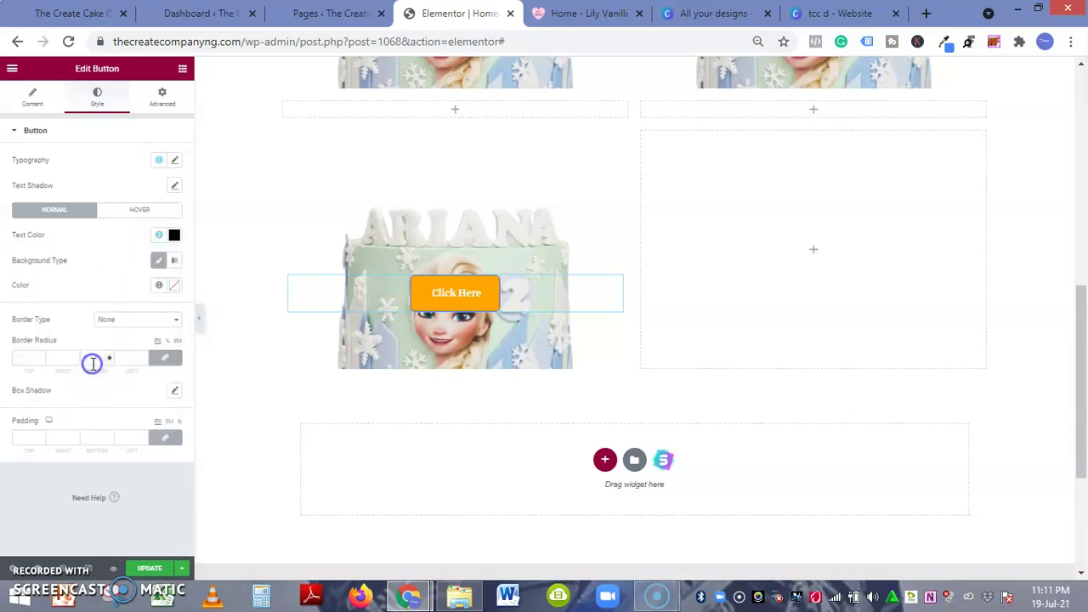
pyautogui.click(161, 286)
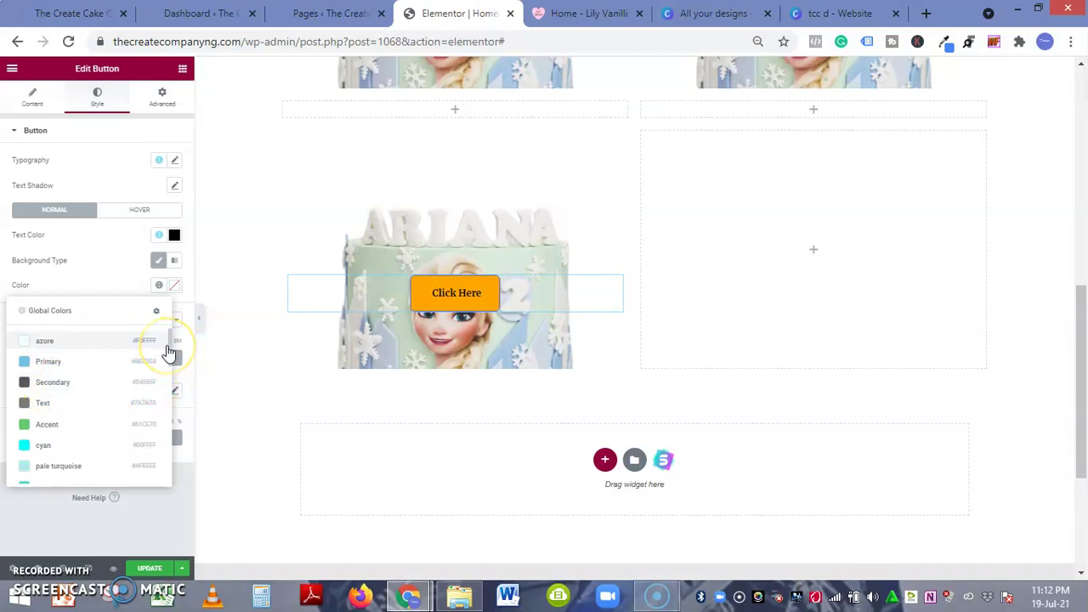
pyautogui.moveTo(172, 351); pyautogui.dragTo(166, 400)
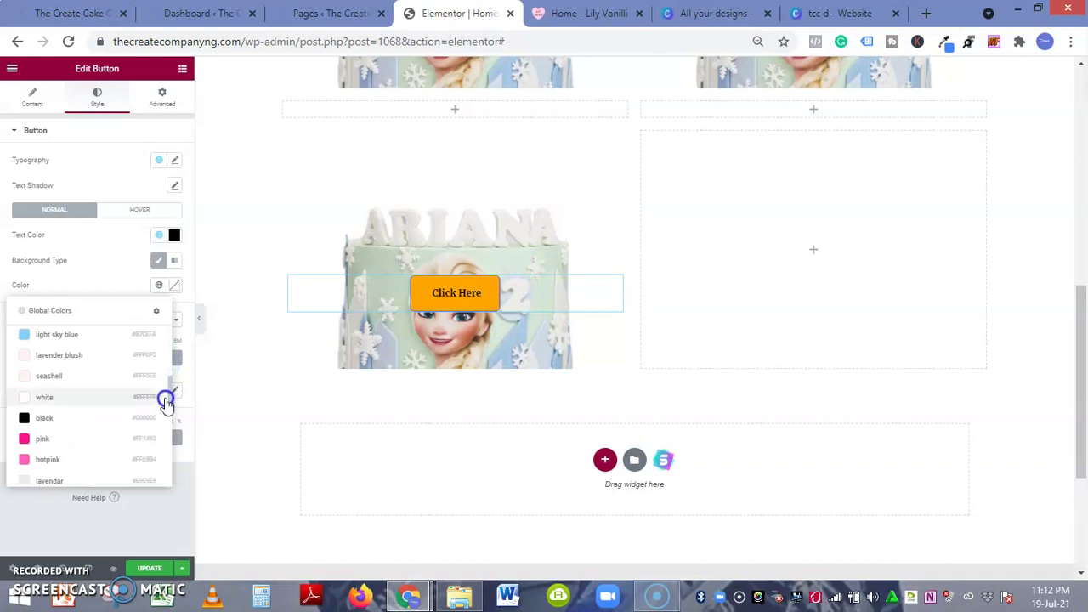
pyautogui.click(106, 400)
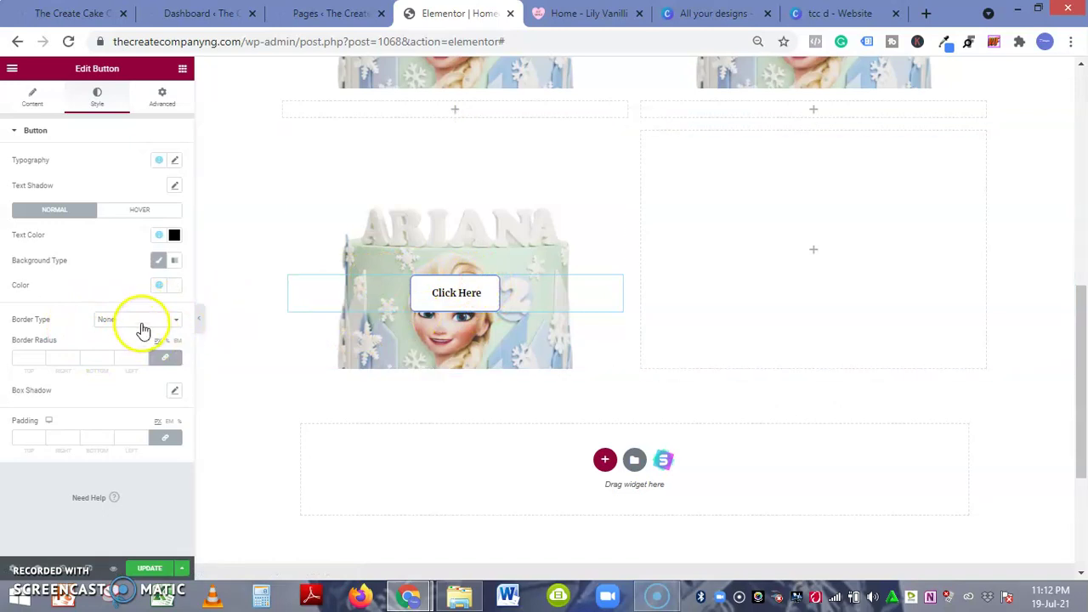
# Give the button a solid border in the global black color
pyautogui.click(141, 323)
pyautogui.click(137, 335)
pyautogui.click(144, 319)
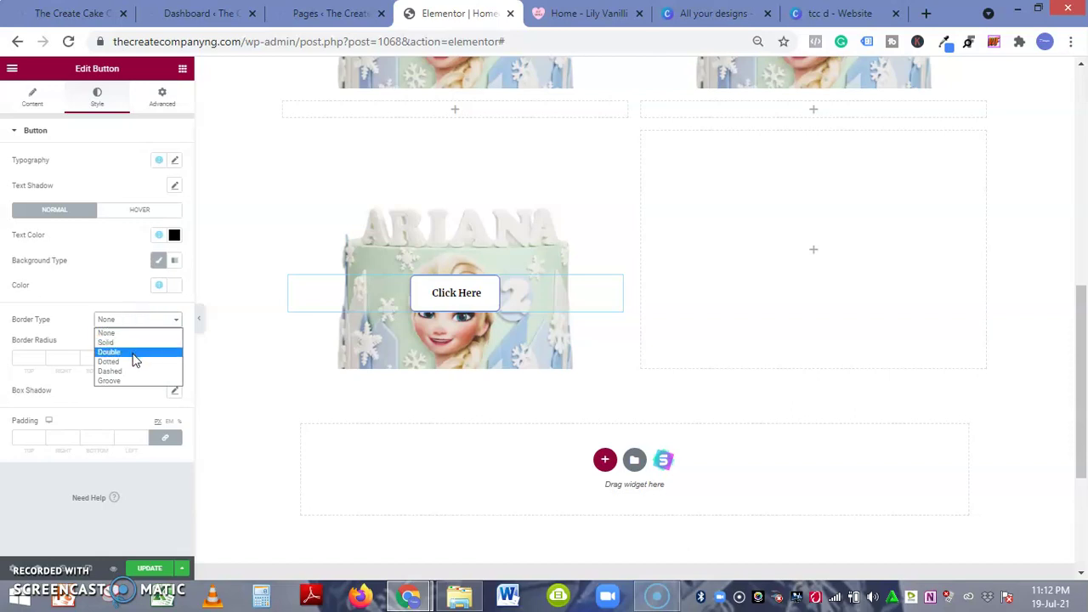
pyautogui.click(134, 344)
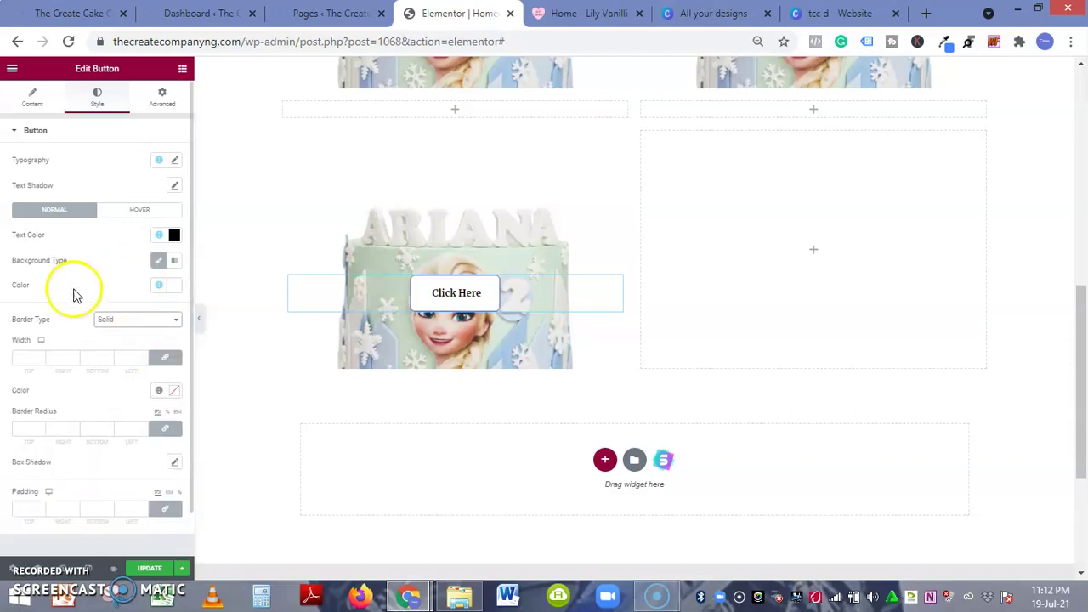
pyautogui.click(158, 393)
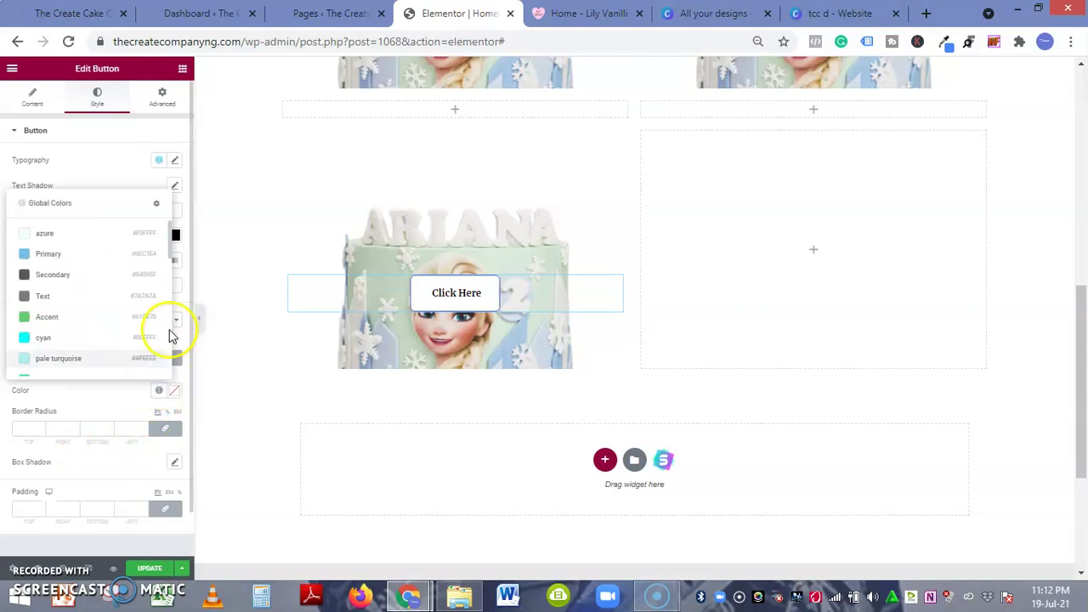
pyautogui.moveTo(173, 242); pyautogui.dragTo(172, 283)
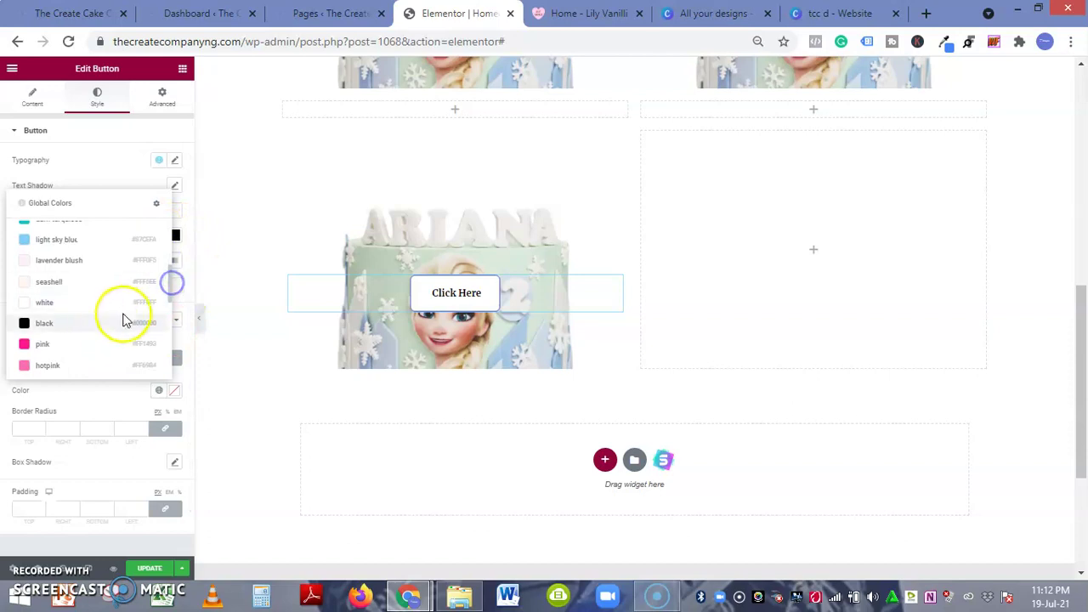
pyautogui.click(102, 323)
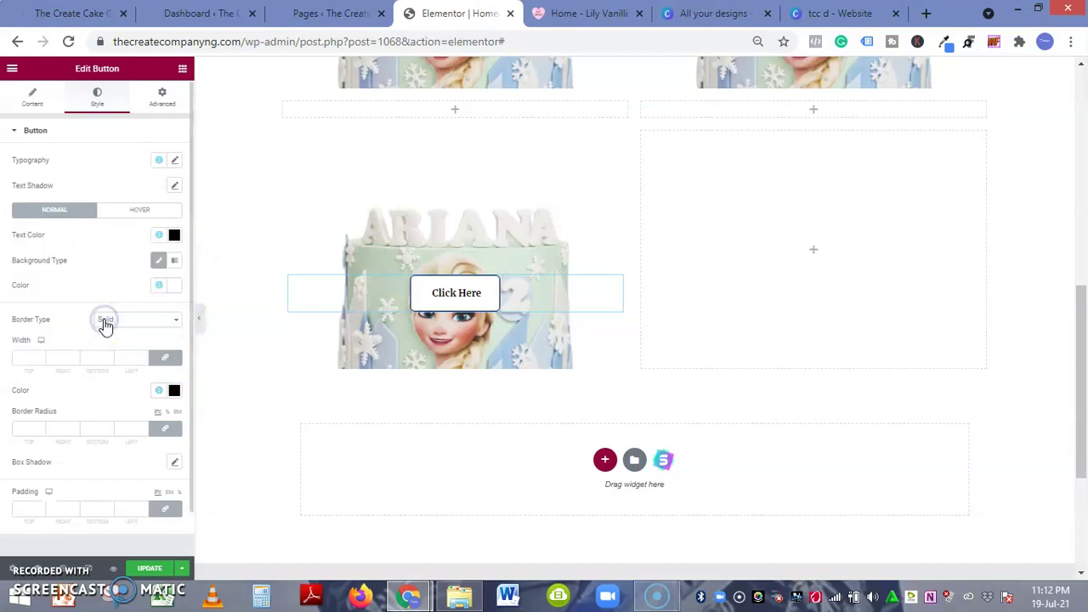
# Set the button's border radius to 0 on all corners and compare it with the tile labels on the Lily Vanilli site
pyautogui.click(139, 428)
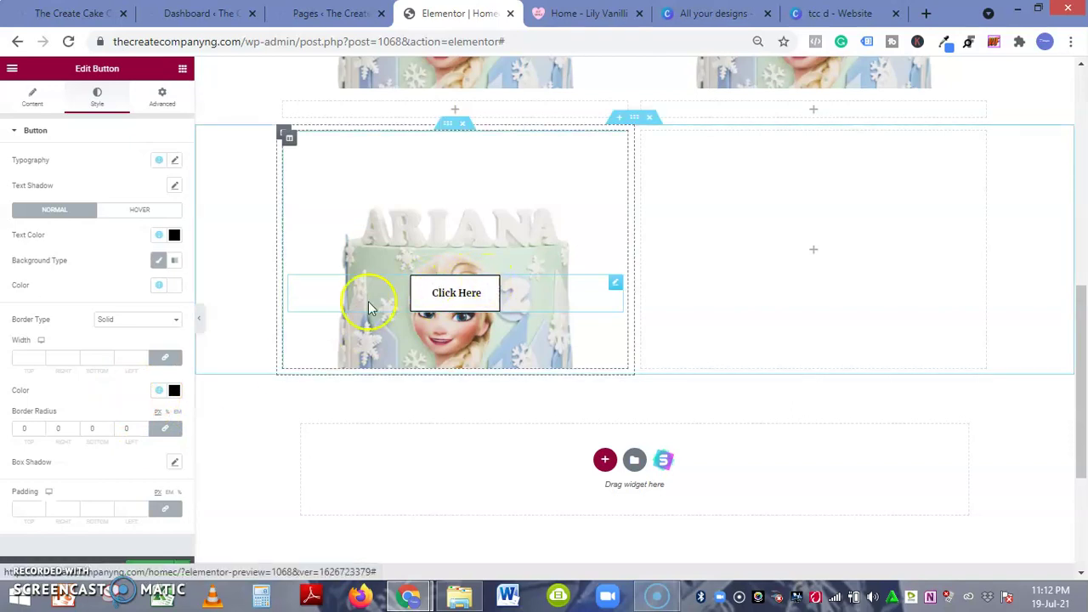
pyautogui.click(136, 427)
pyautogui.write('99')
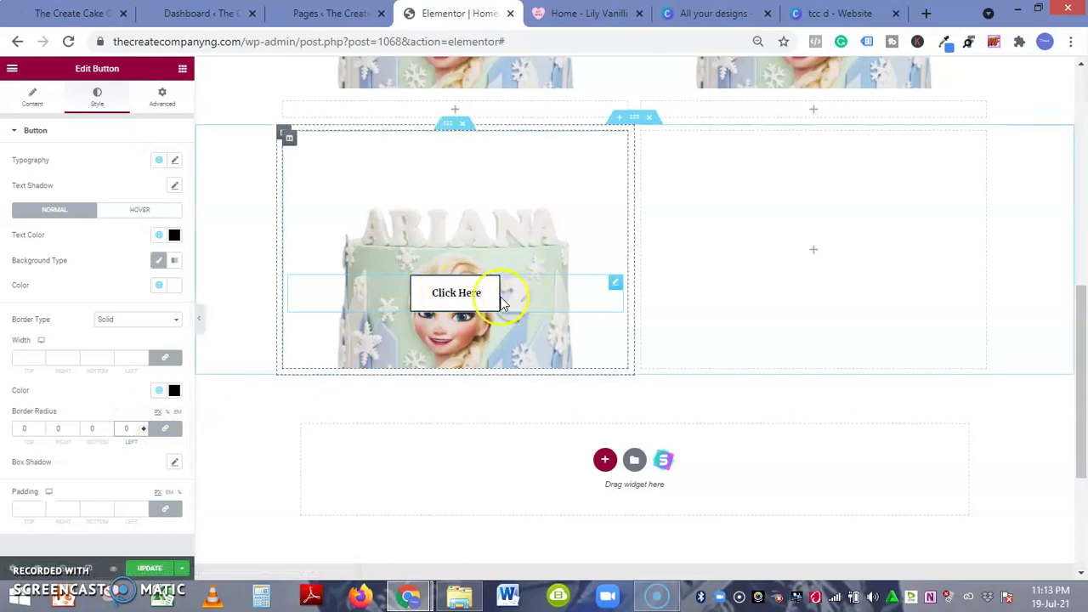
pyautogui.click(584, 12)
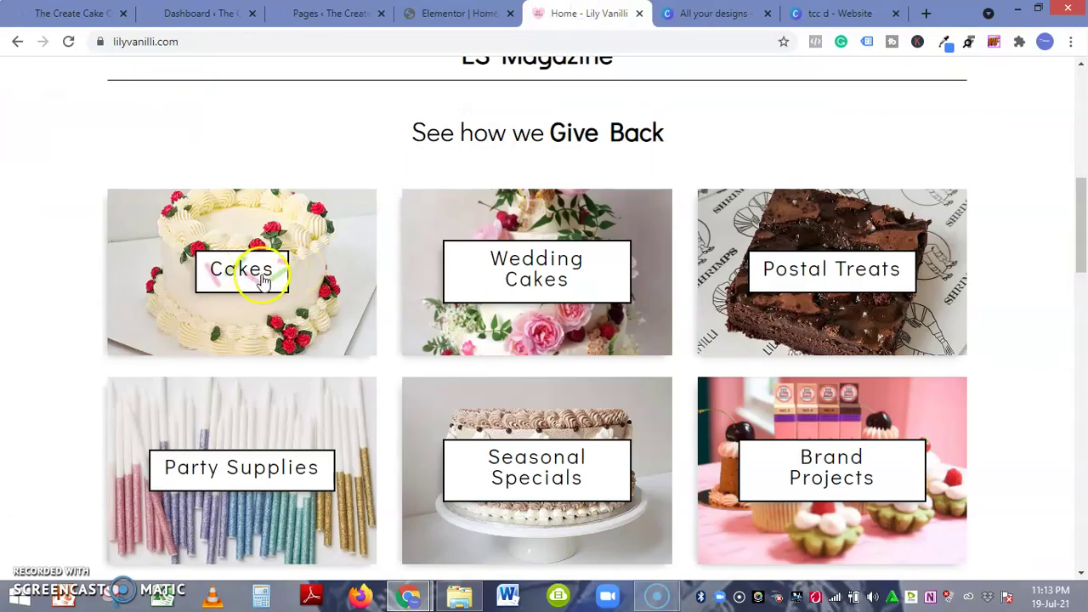
pyautogui.click(453, 15)
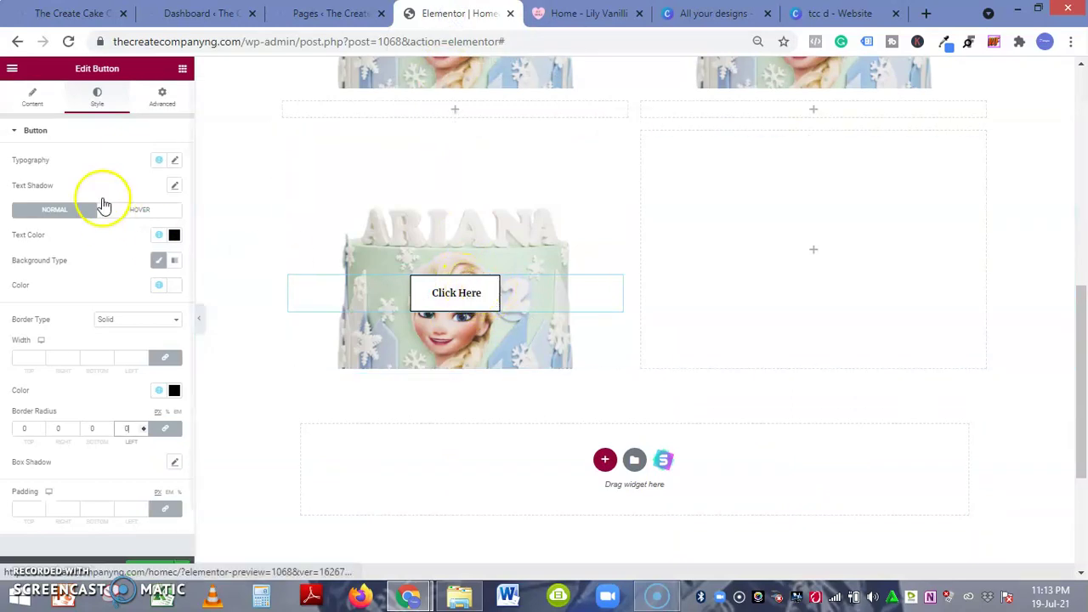
# Change the button's text to "Wedding Cakes"
pyautogui.click(468, 299)
pyautogui.click(465, 297)
pyautogui.click(218, 199)
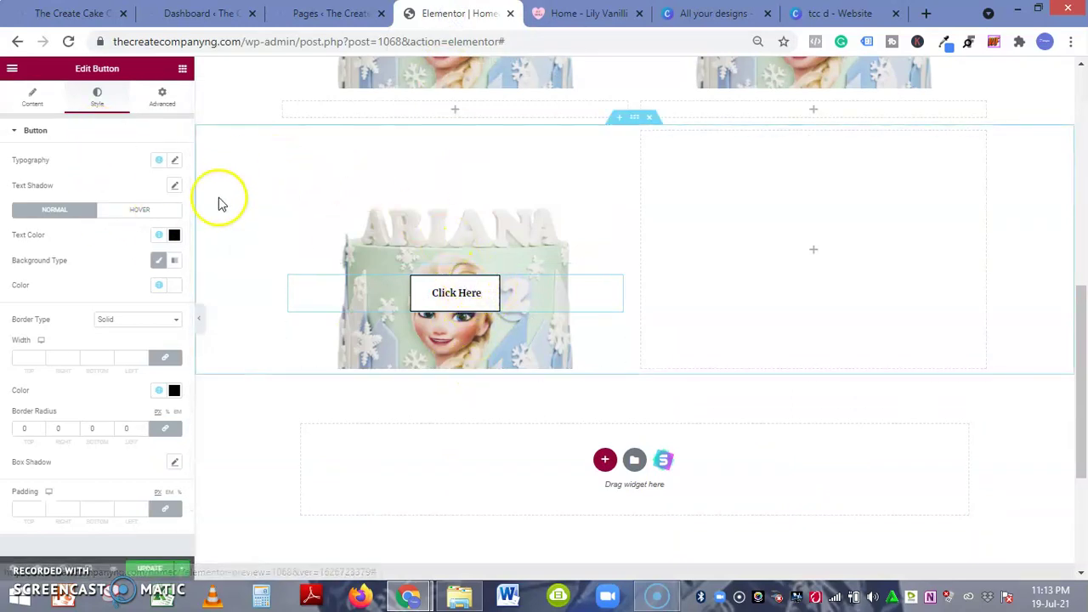
pyautogui.click(450, 283)
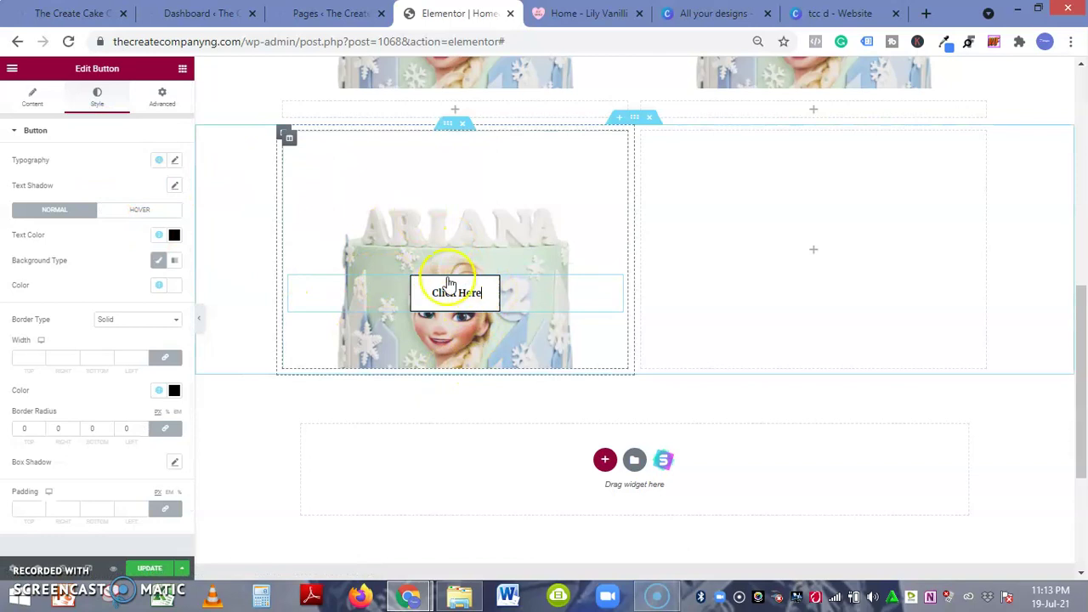
pyautogui.click(28, 96)
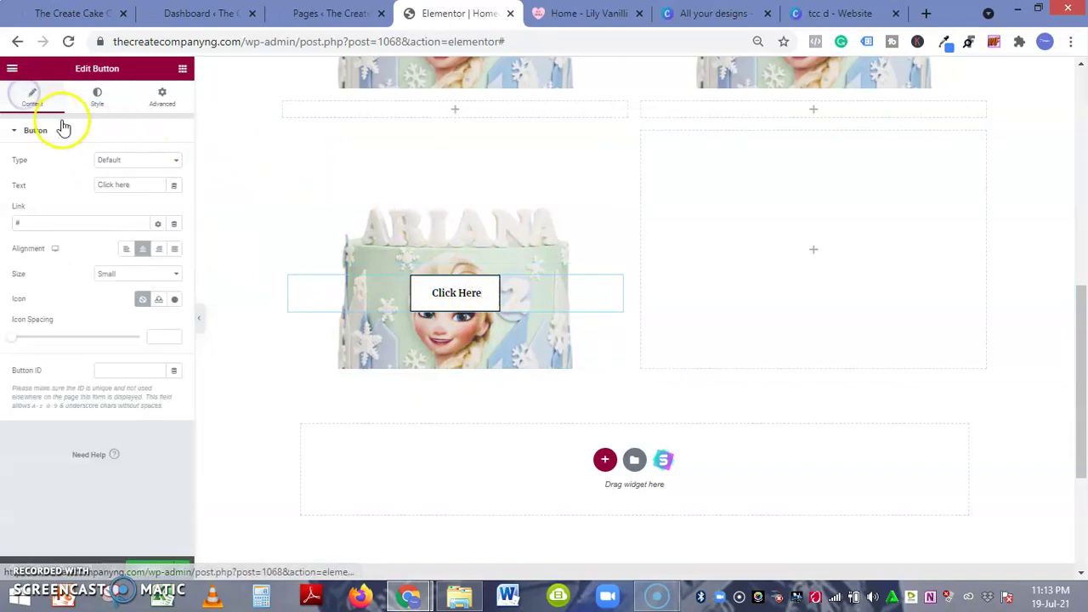
pyautogui.click(39, 223)
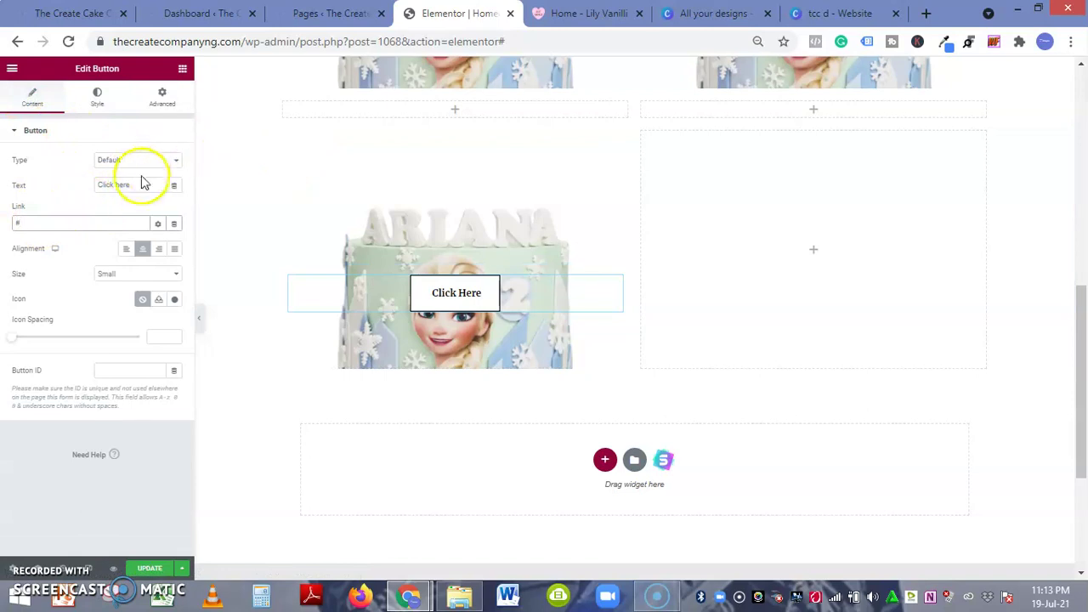
pyautogui.moveTo(141, 184); pyautogui.dragTo(83, 188)
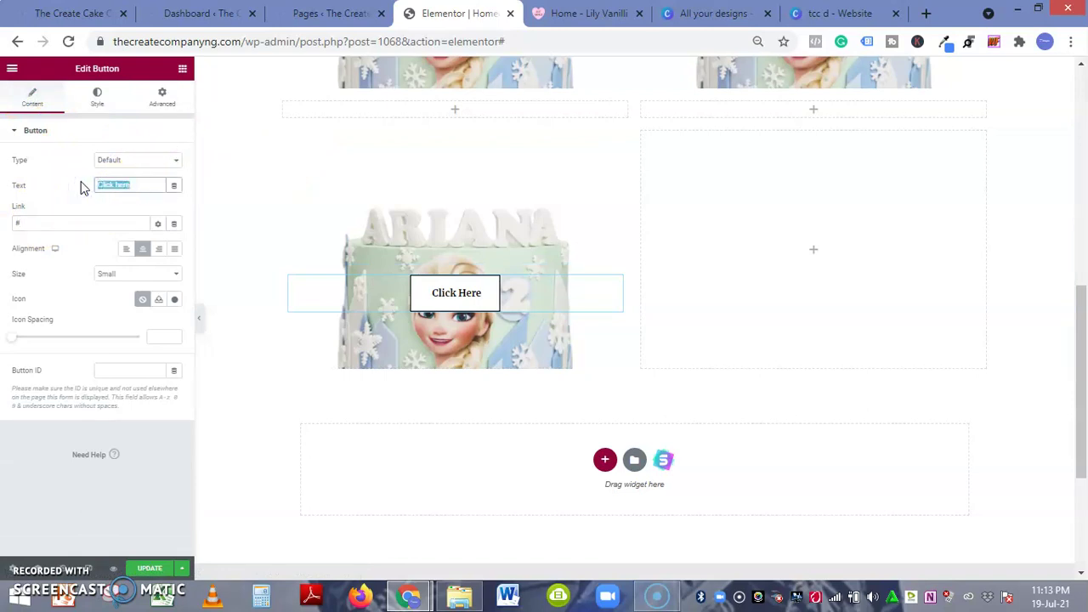
pyautogui.write('Weddi')
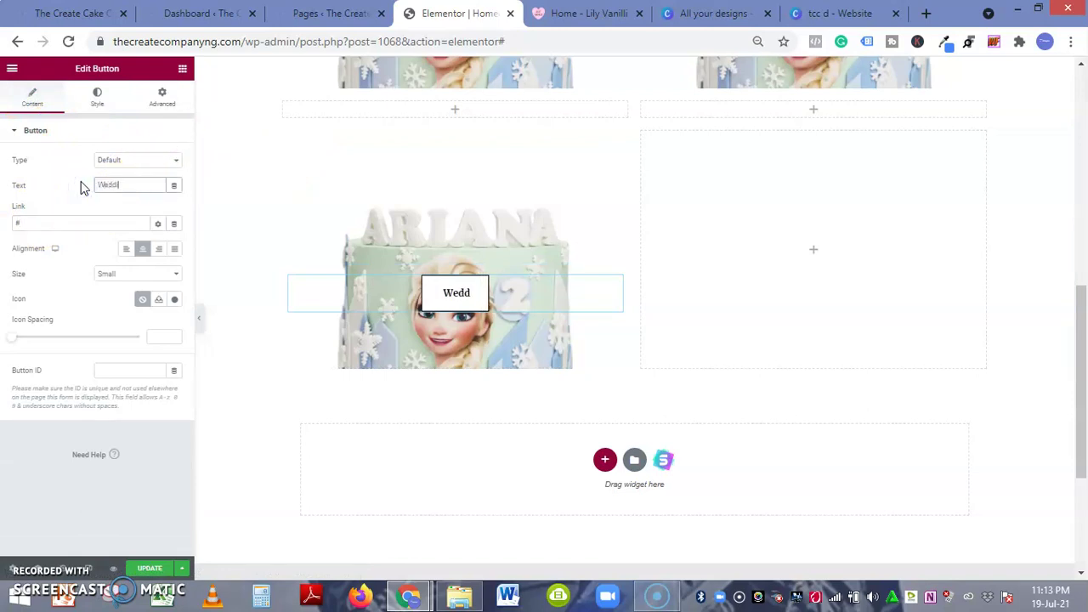
pyautogui.write('ng Ca')
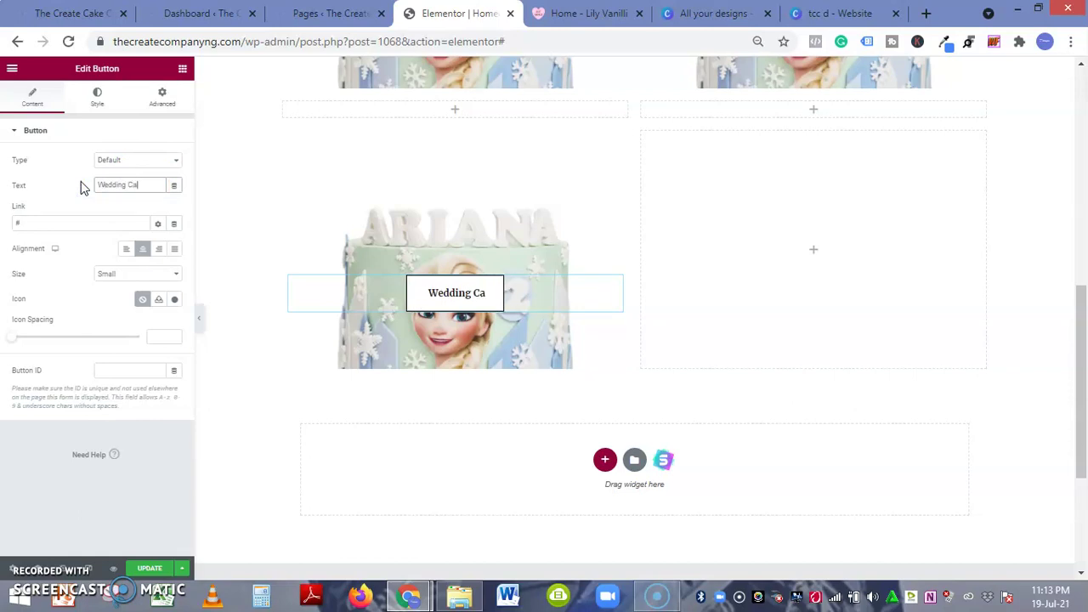
pyautogui.write('kes')
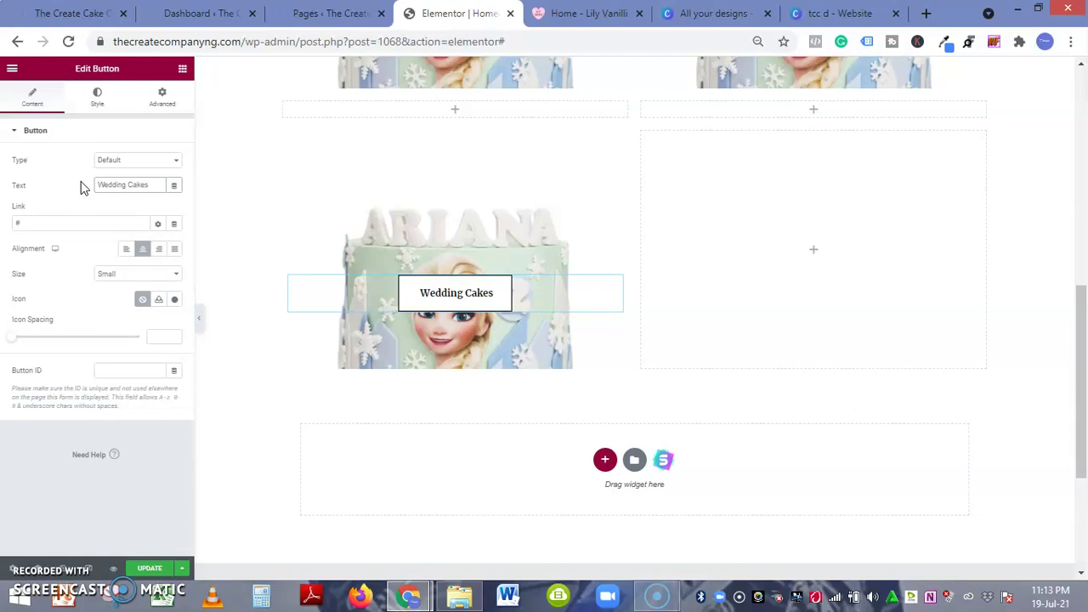
pyautogui.click(82, 185)
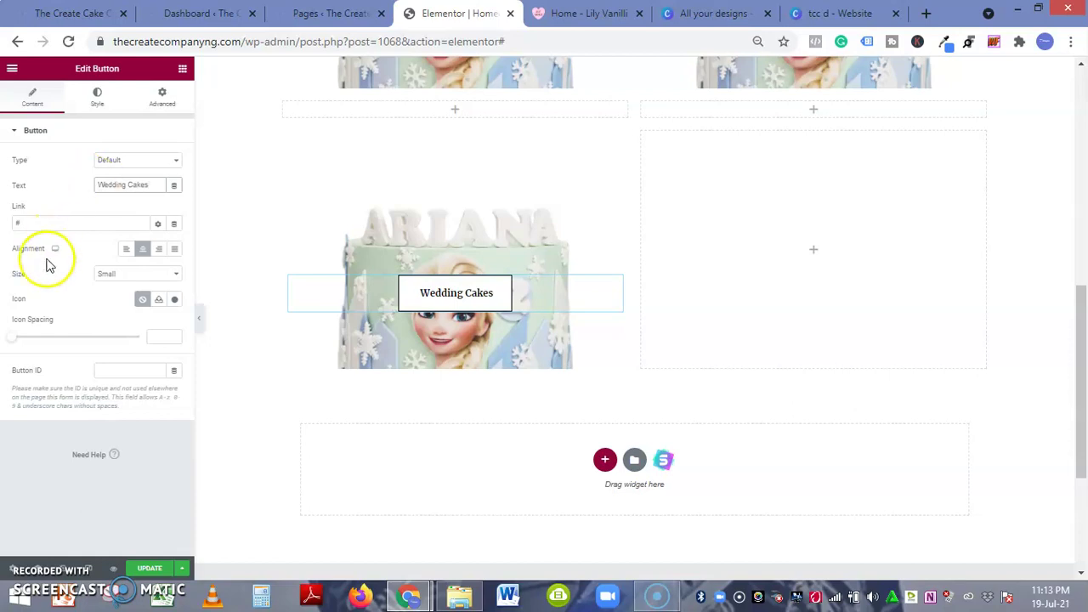
pyautogui.click(43, 224)
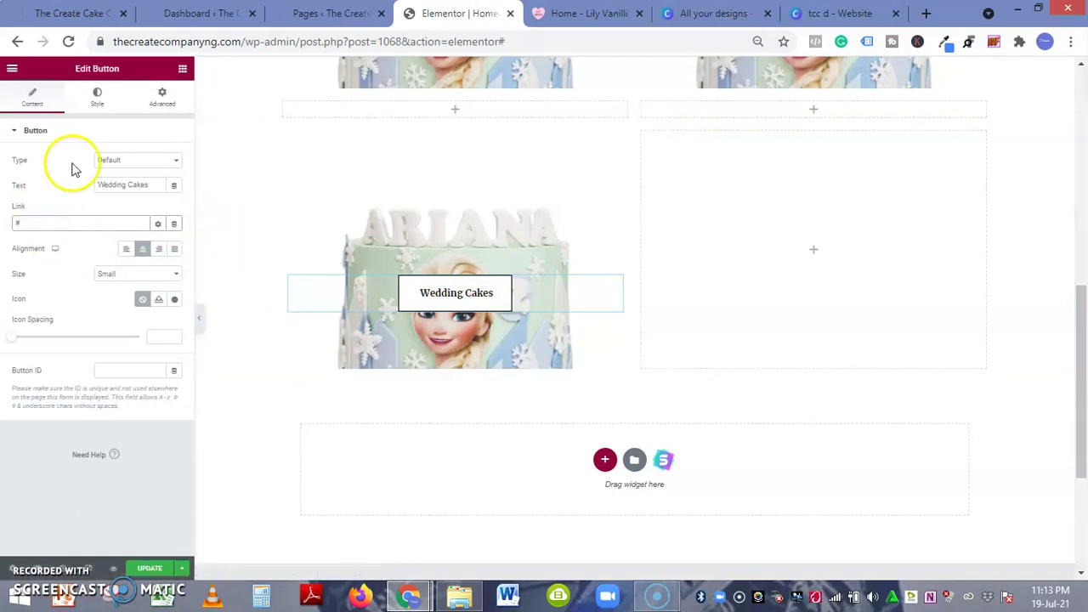
# Review the button's positioning options and its responsive visibility settings
pyautogui.click(160, 111)
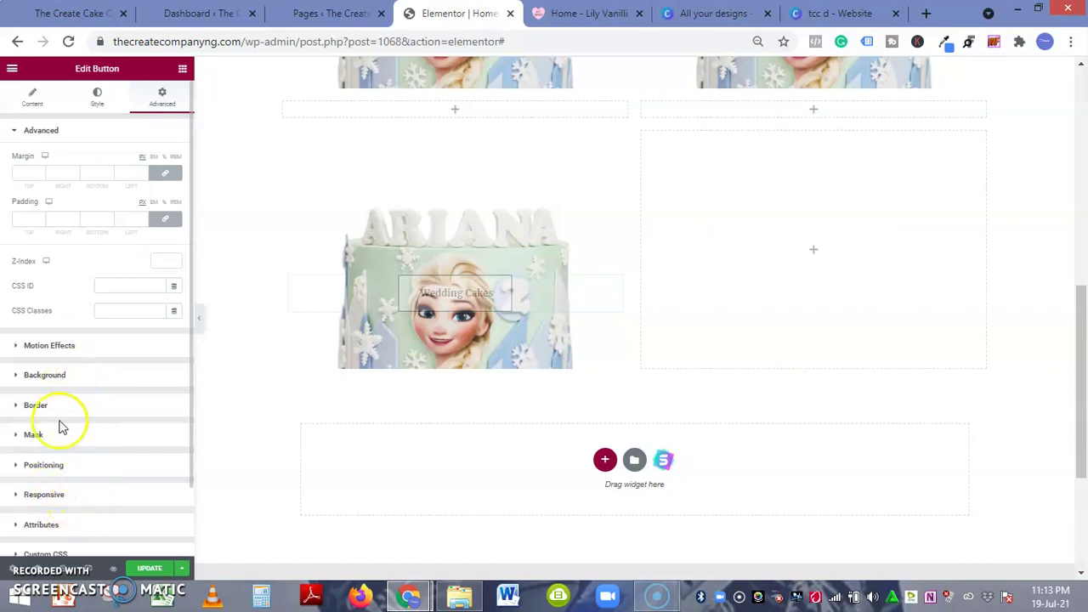
pyautogui.click(92, 476)
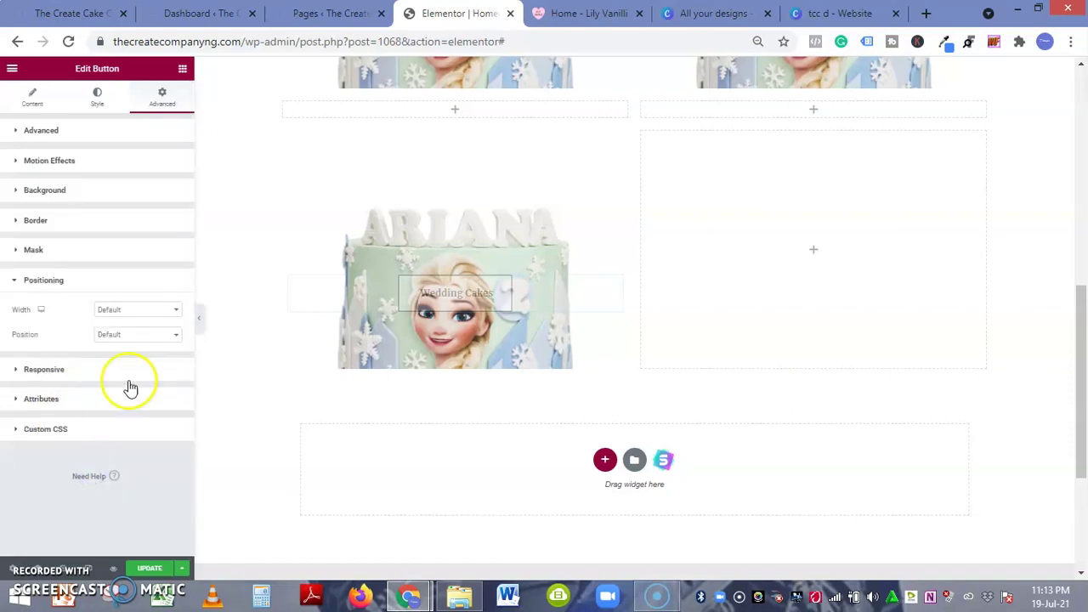
pyautogui.click(138, 333)
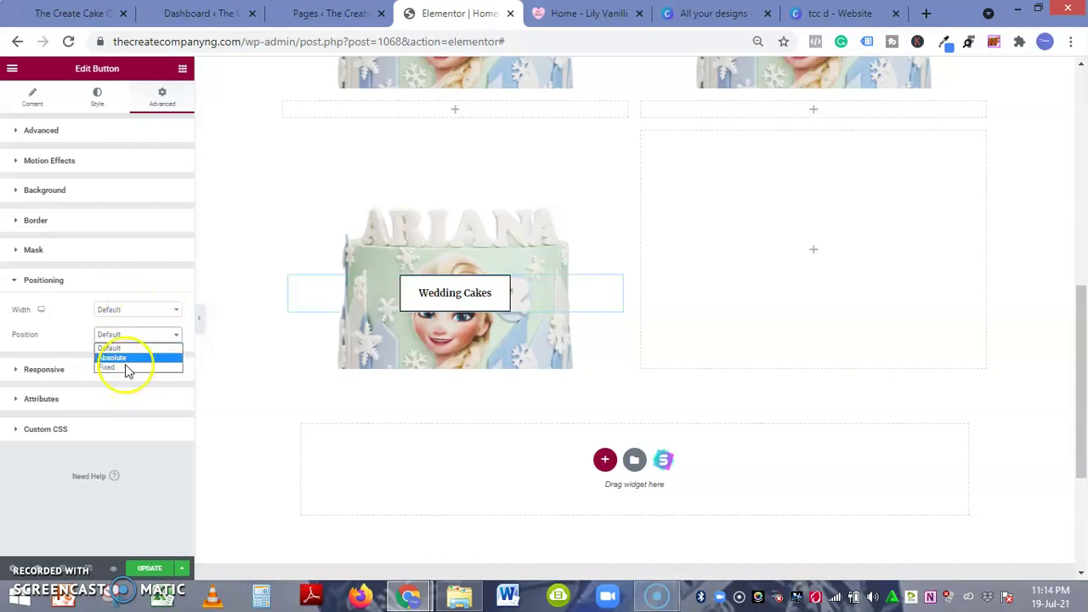
pyautogui.click(15, 289)
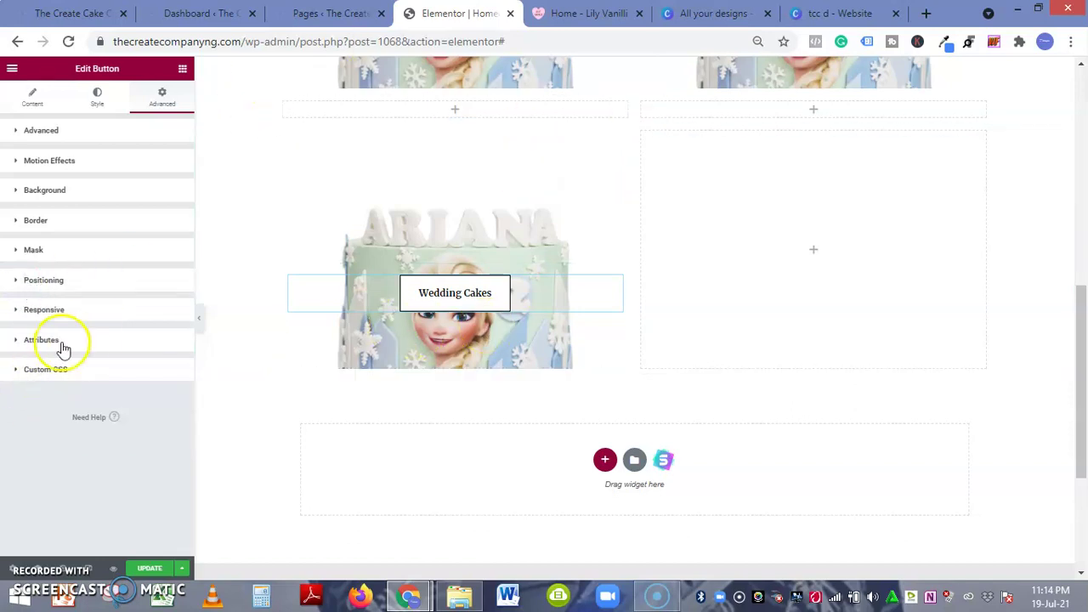
pyautogui.click(51, 311)
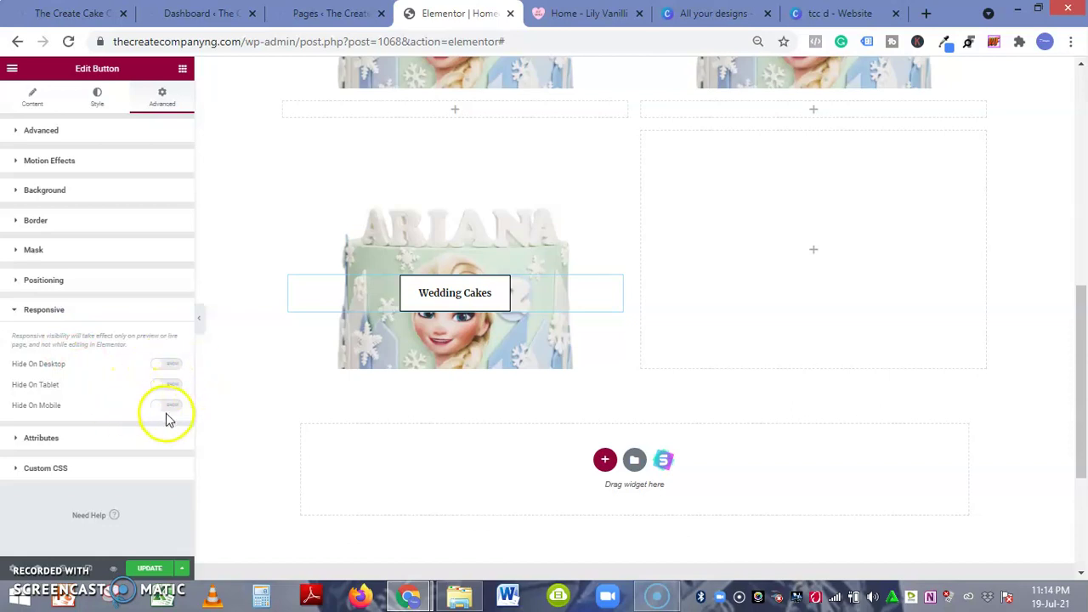
pyautogui.click(91, 315)
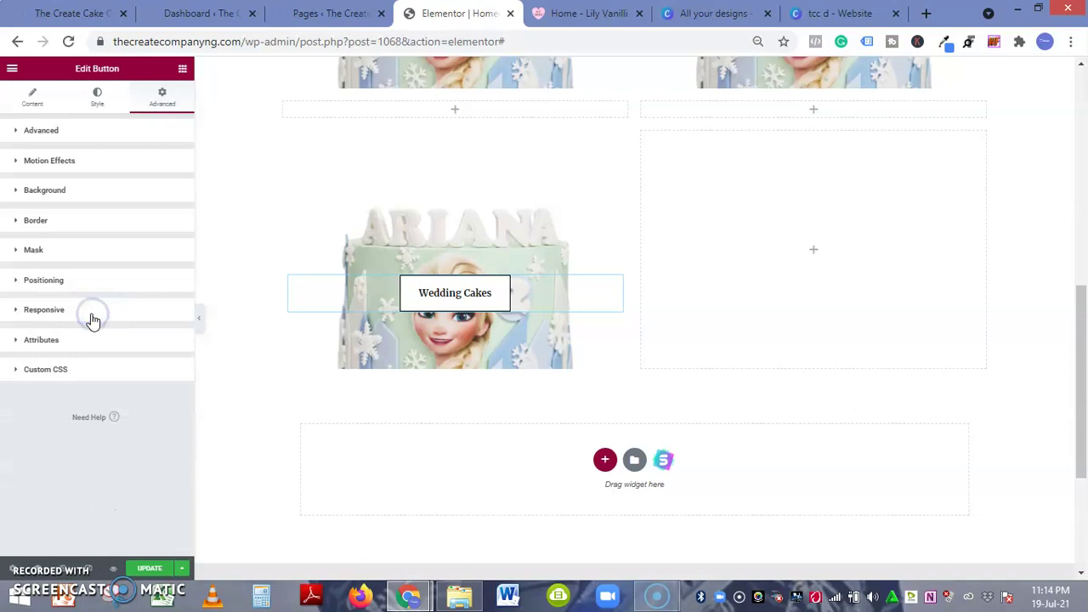
# Preview the Fade In Down entrance animation on the button, and set its entrance animation to Pulse
pyautogui.click(87, 162)
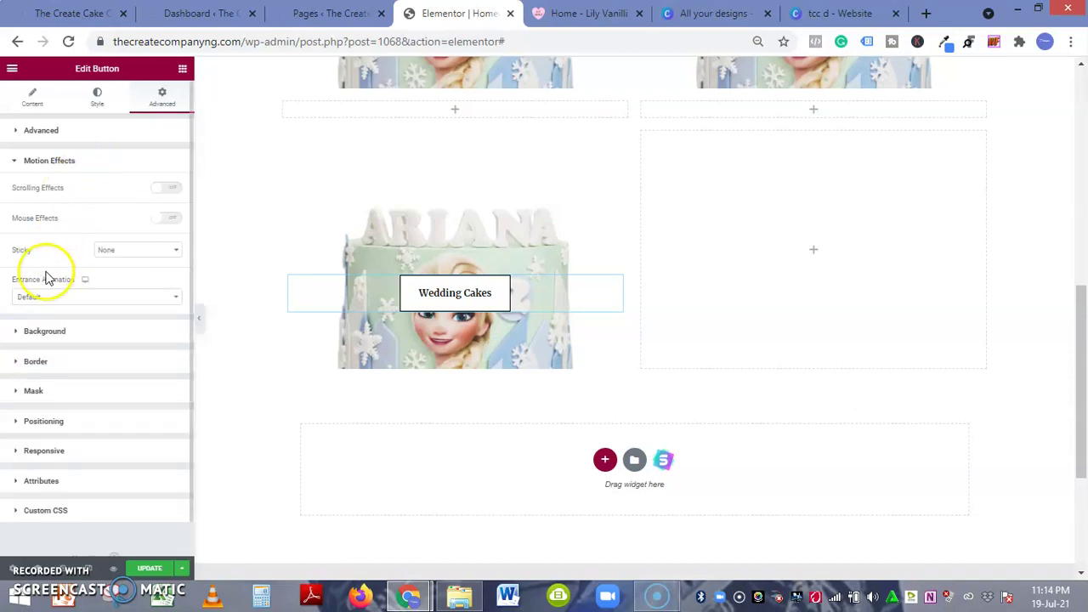
pyautogui.click(75, 297)
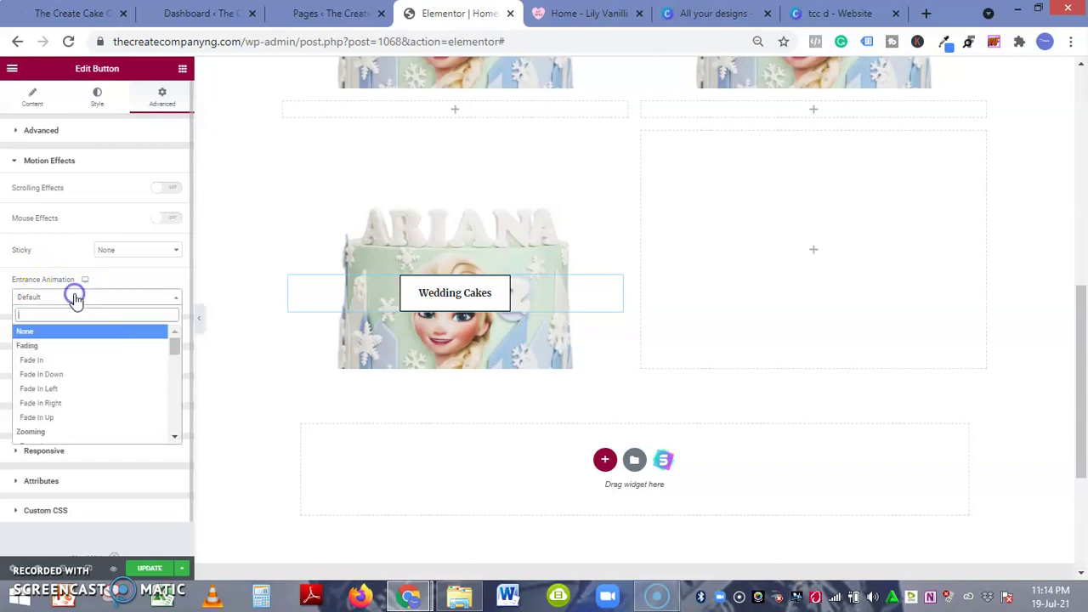
pyautogui.click(78, 375)
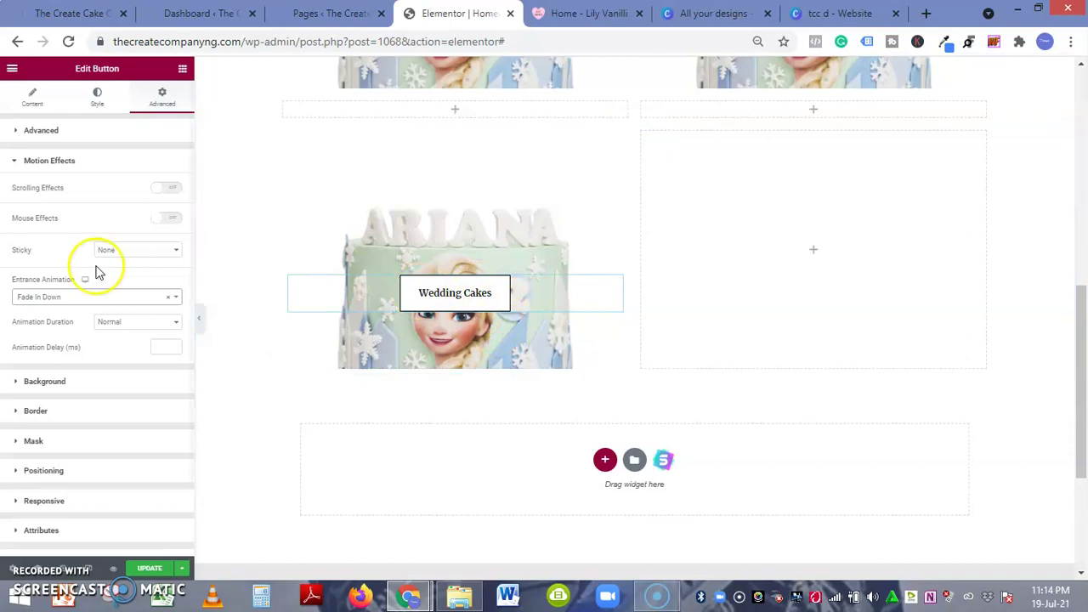
pyautogui.click(73, 298)
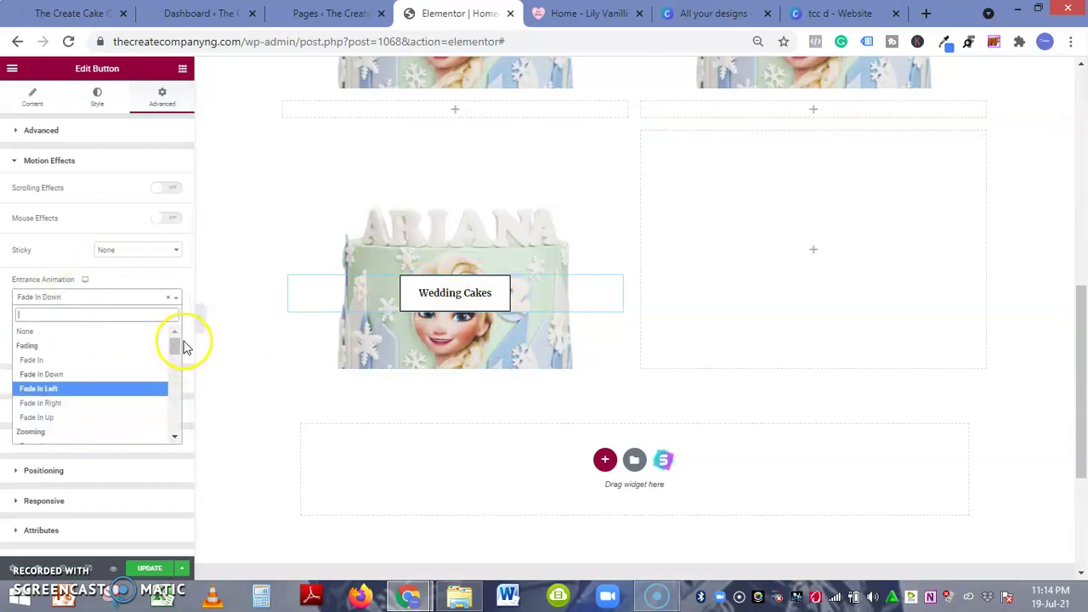
pyautogui.moveTo(175, 345); pyautogui.dragTo(165, 406)
pyautogui.click(100, 383)
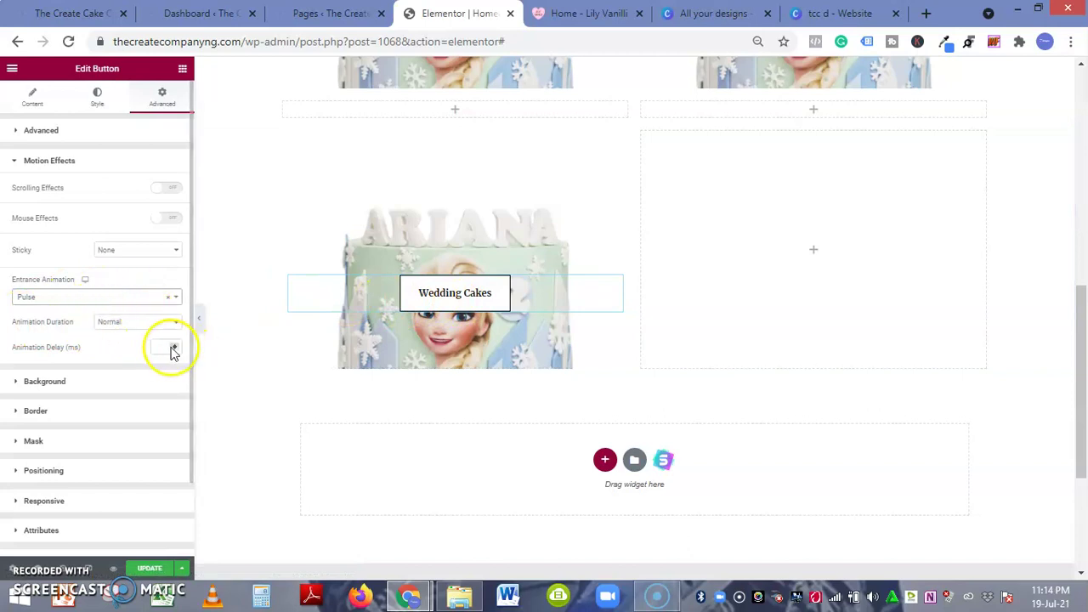
pyautogui.click(164, 347)
pyautogui.click(182, 344)
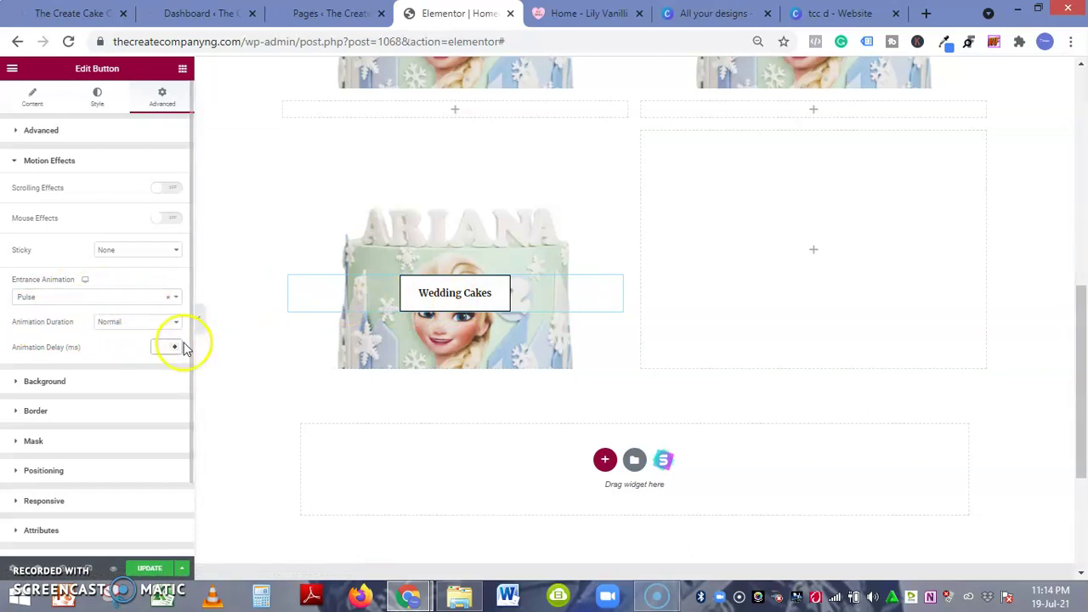
pyautogui.click(172, 349)
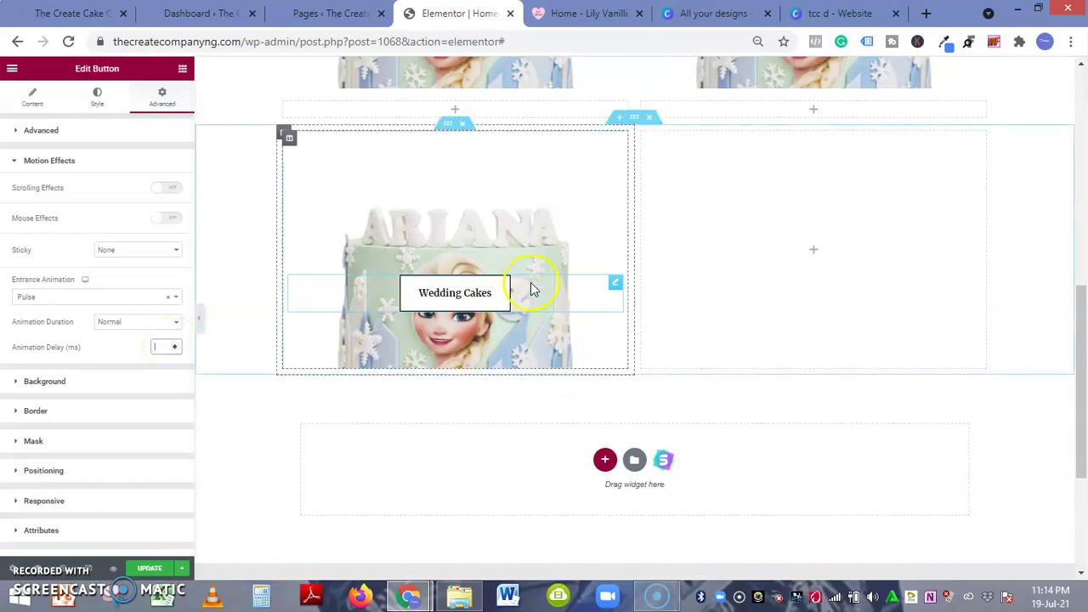
pyautogui.click(477, 338)
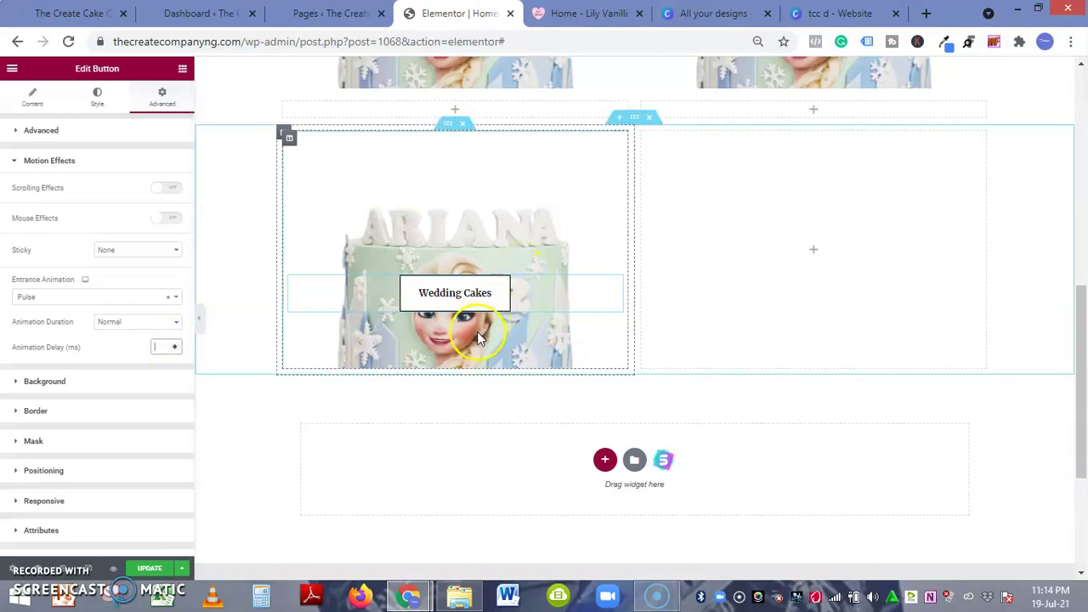